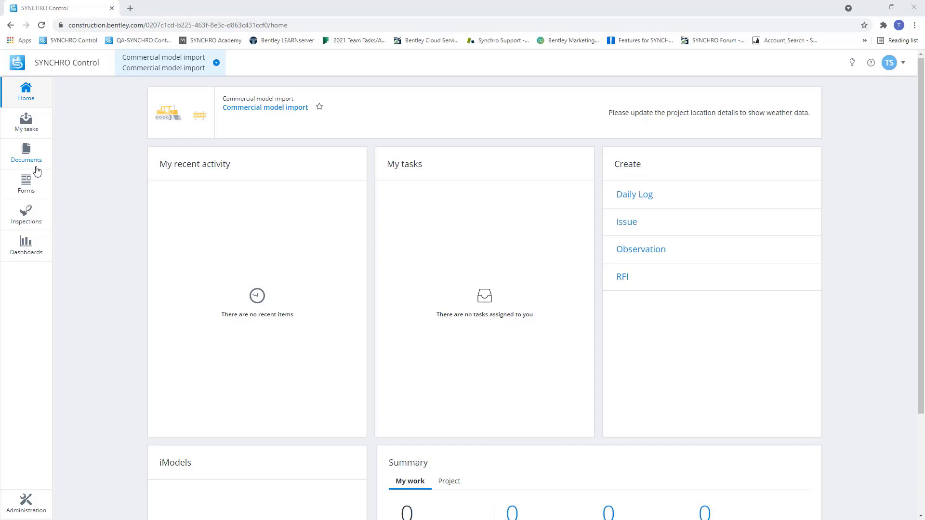
- Start a new iModel from the Administration Manage iModel page
left_click(37, 507)
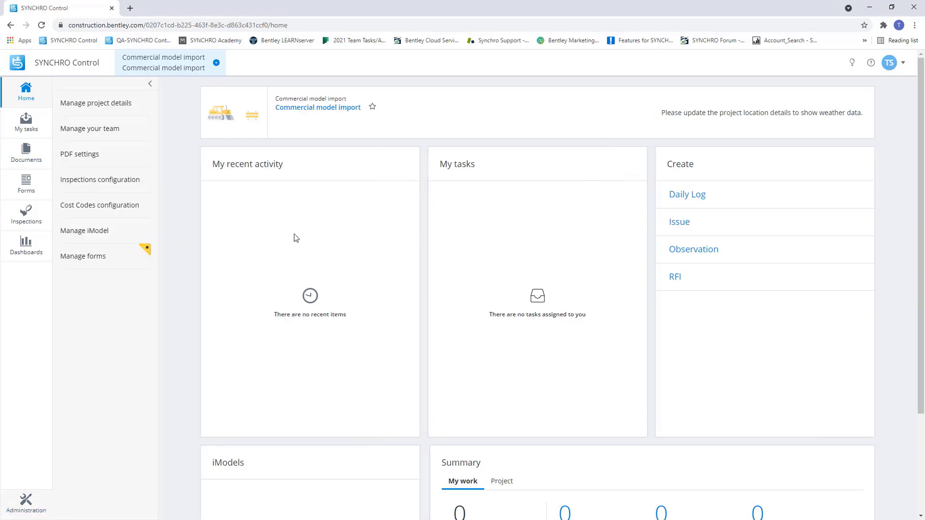
left_click(99, 233)
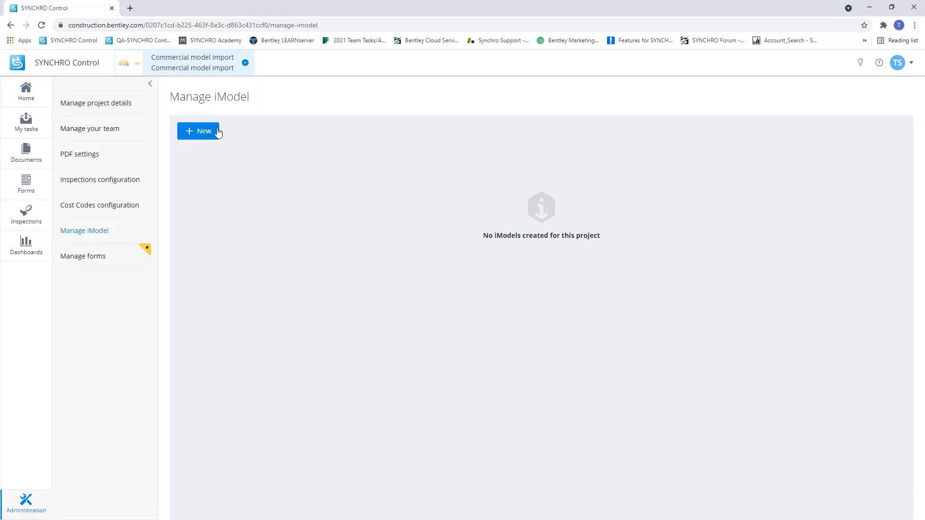
left_click(204, 134)
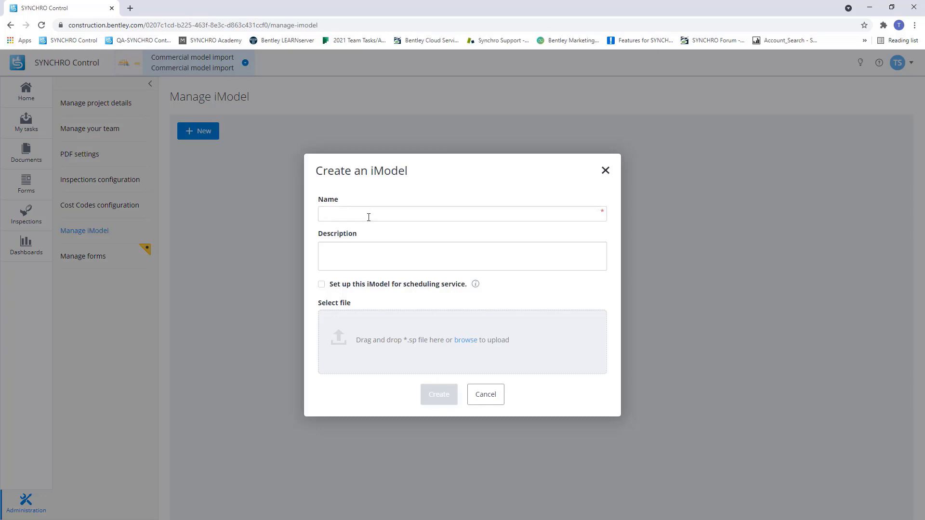
- Name it '.sp file Model', enable scheduling service, and attach SYNCHRO Training Building Assigned.sp
left_click(369, 217)
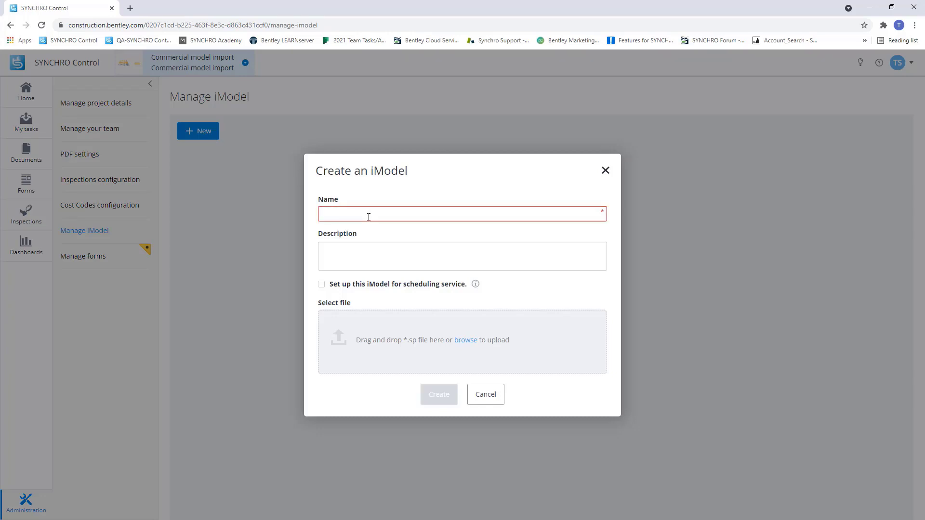
type(".sp file Model")
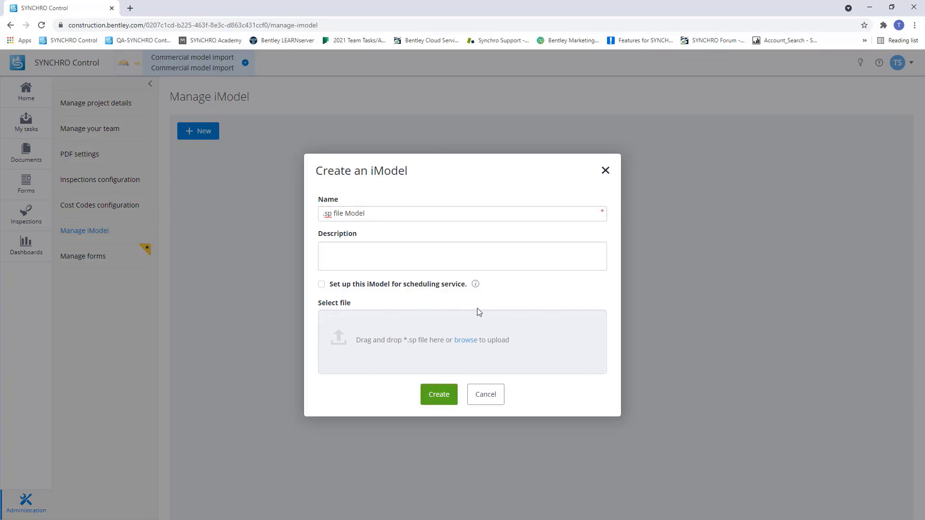
left_click(321, 285)
left_click_drag(921, 231, 460, 347)
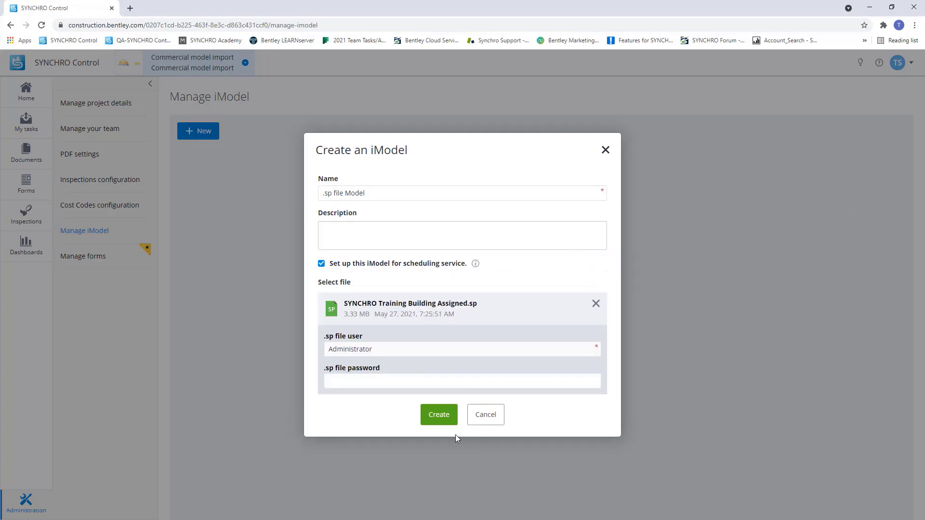
- Create the iModel, then play the Pre Construction task's 4D simulation on the Schedule page
left_click(439, 415)
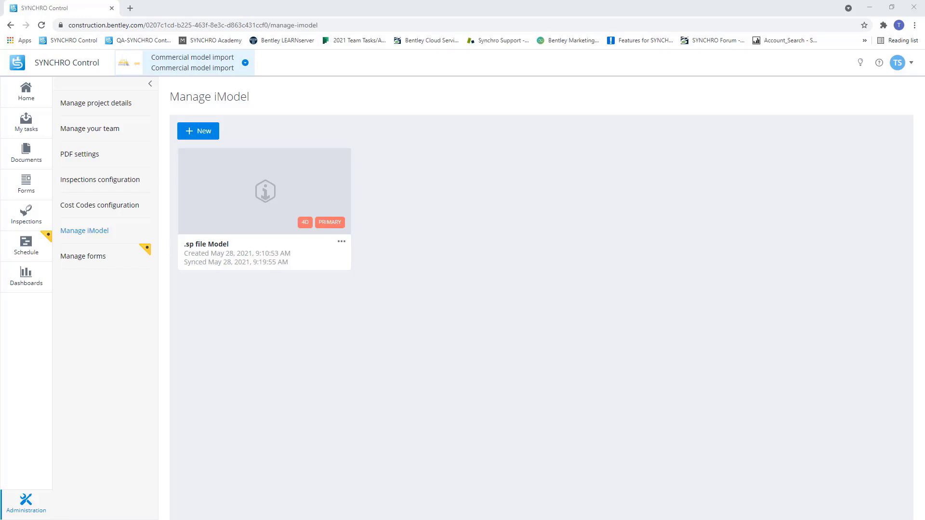
left_click(33, 247)
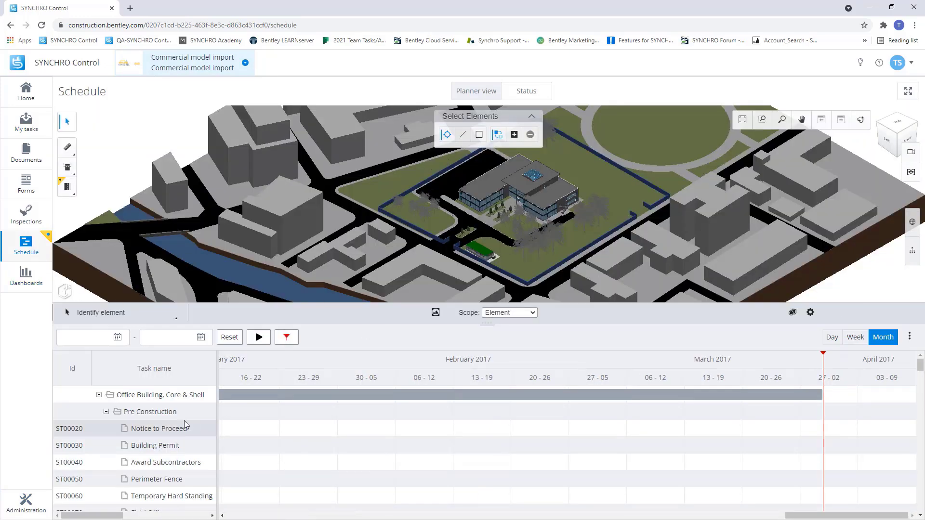
left_click(154, 411)
left_click(257, 338)
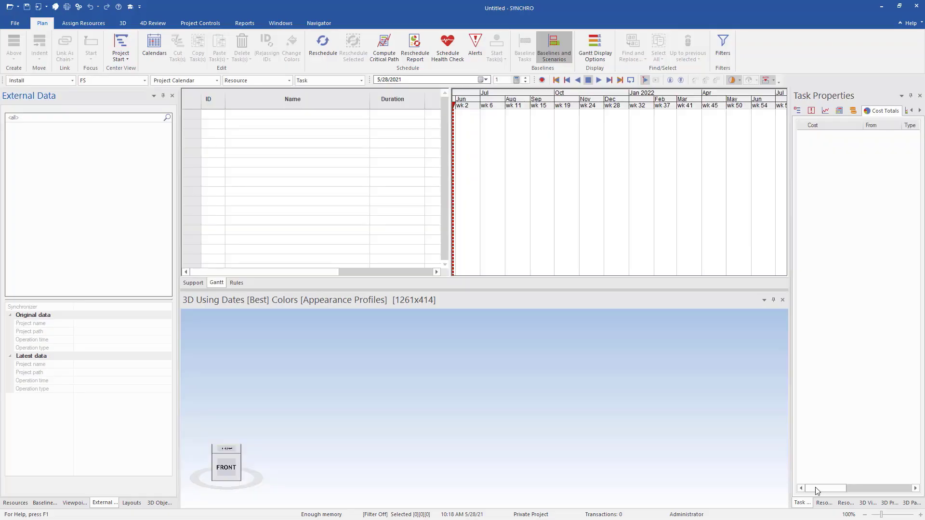
- Open the 'Commercial model import' Control project via File > Open > Control Project
left_click(16, 24)
mouse_move(32, 65)
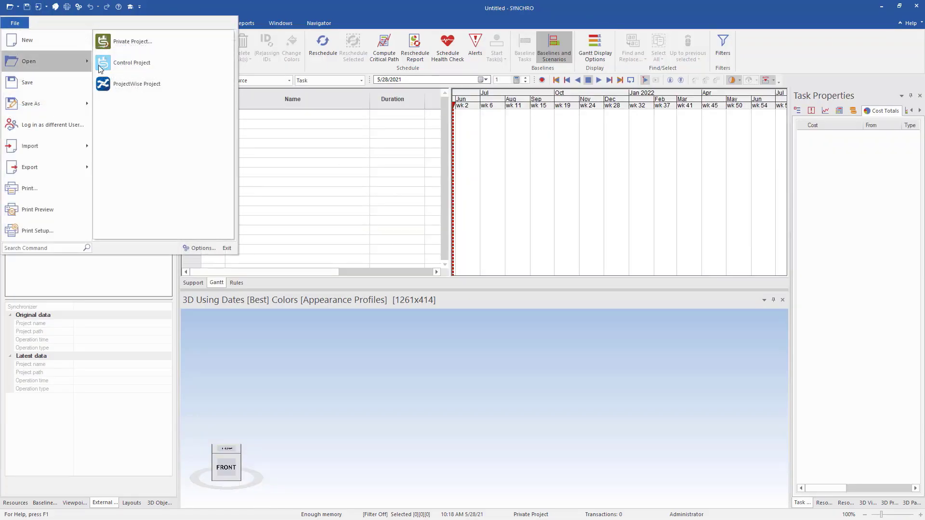
left_click(144, 64)
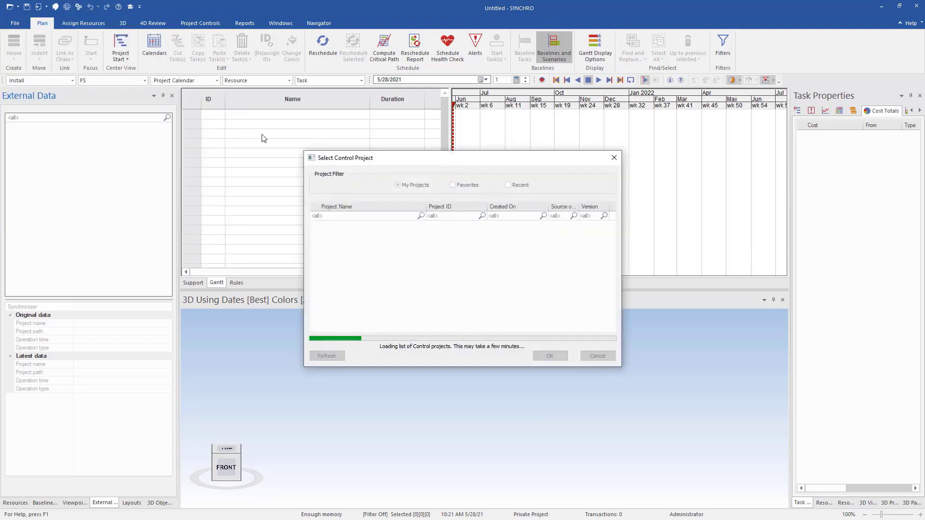
scroll(404, 259, "down", 3)
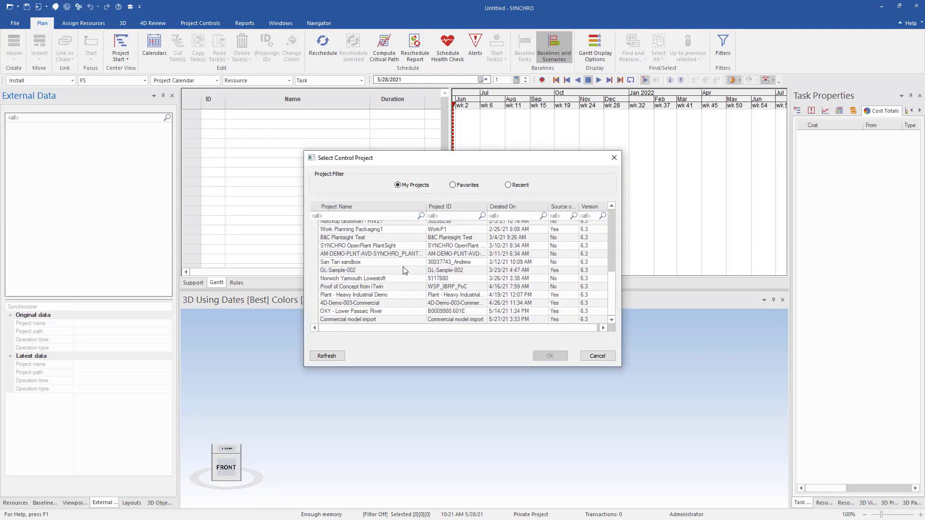
left_click(363, 320)
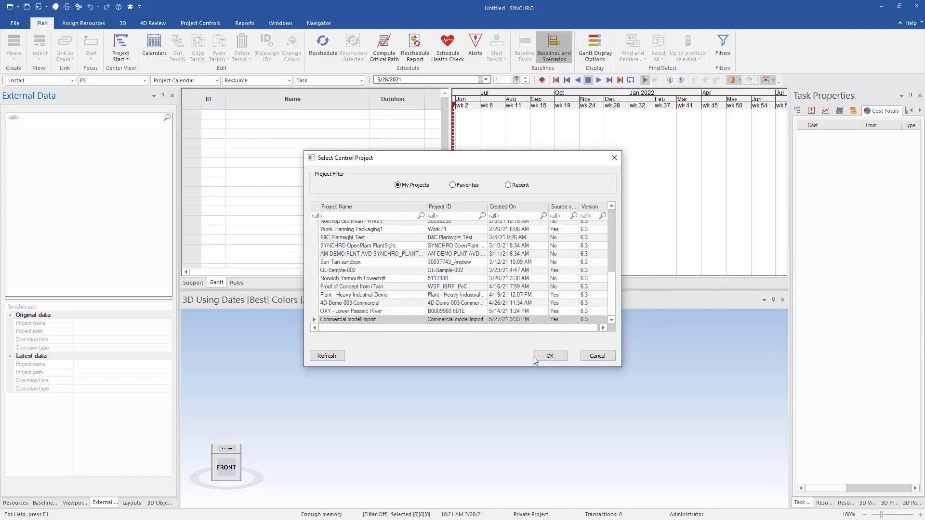
left_click(548, 357)
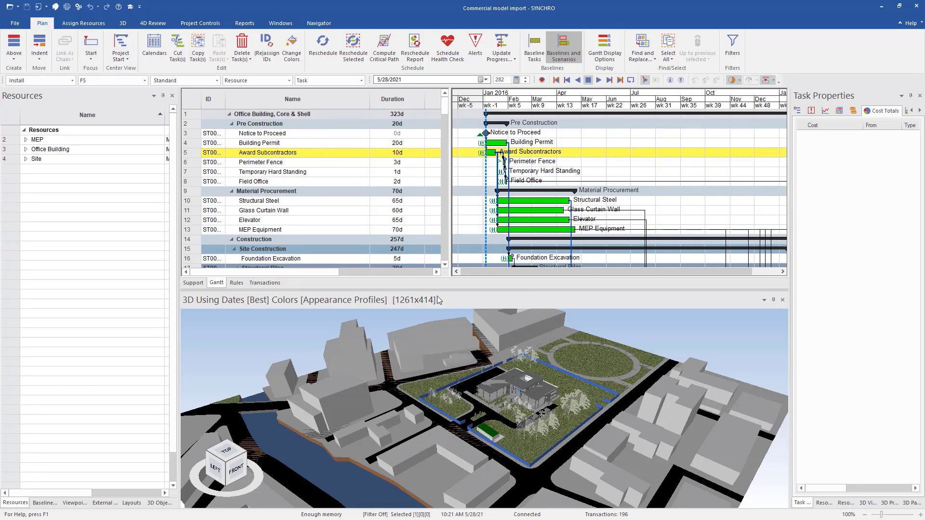
- Insert a task named 'New task for Control' directly below Notice to Proceed
left_click(270, 133)
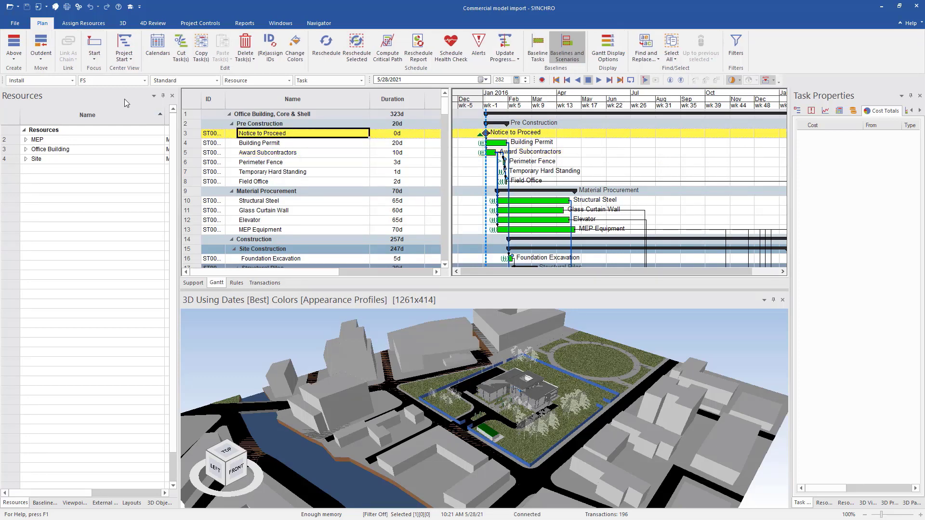
left_click(14, 58)
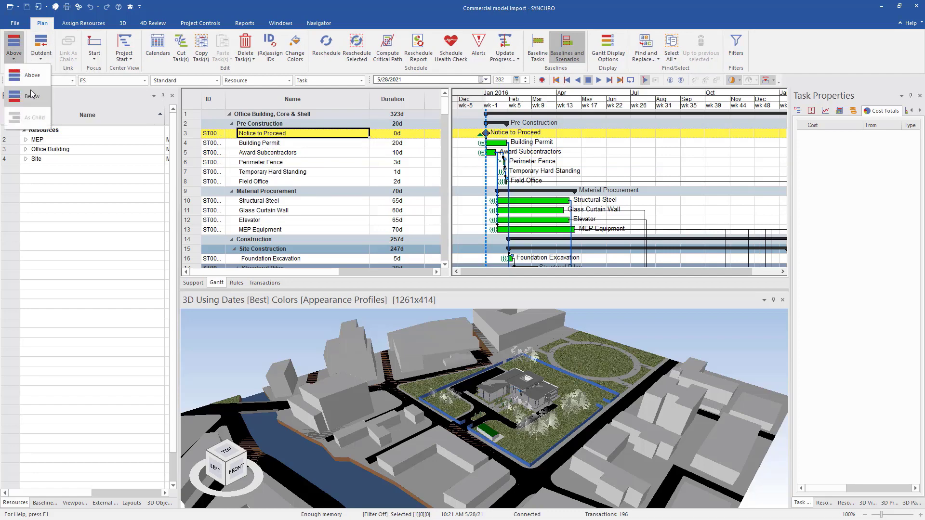
left_click(31, 89)
type("New task for Control")
key("Return")
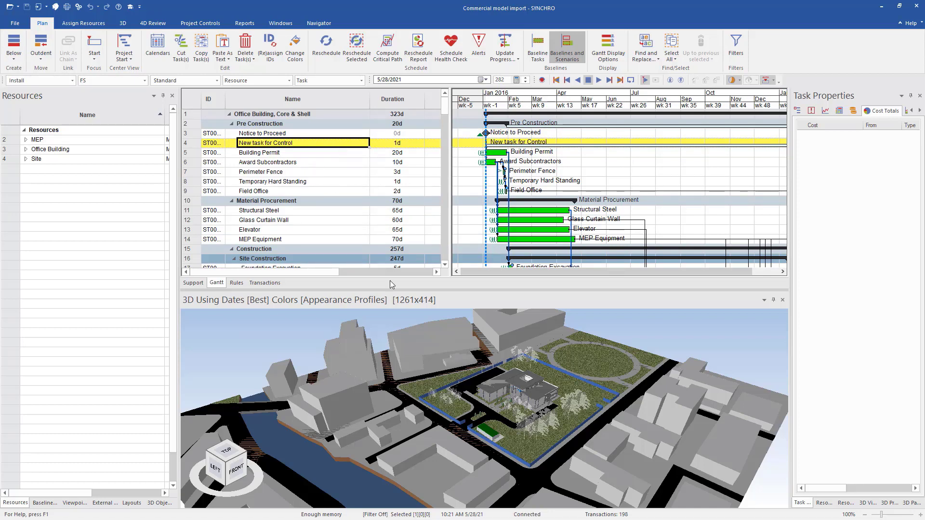
- Move the focus date from early January 2016 through July to mid-December 2016
scroll(541, 394, "up", 5)
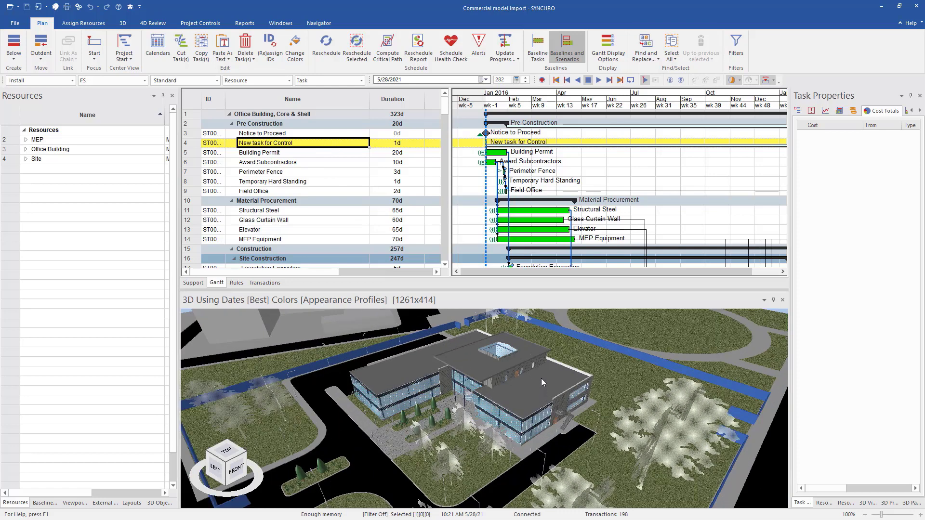
left_click(487, 106)
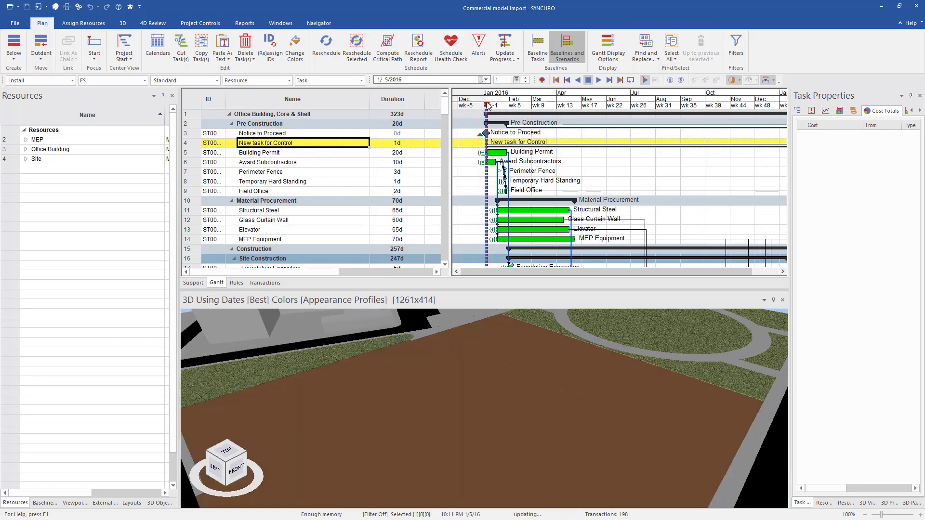
left_click_drag(549, 105, 638, 105)
left_click(717, 116)
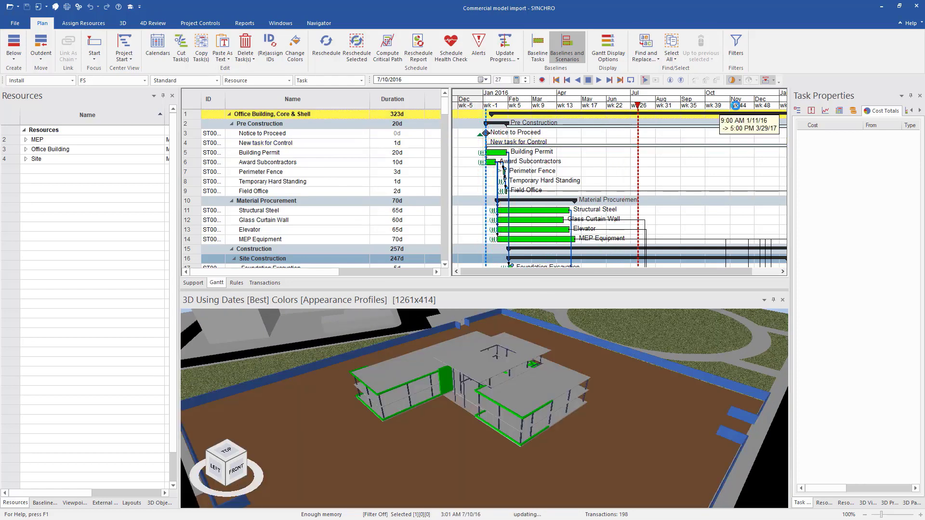
left_click_drag(743, 109, 766, 106)
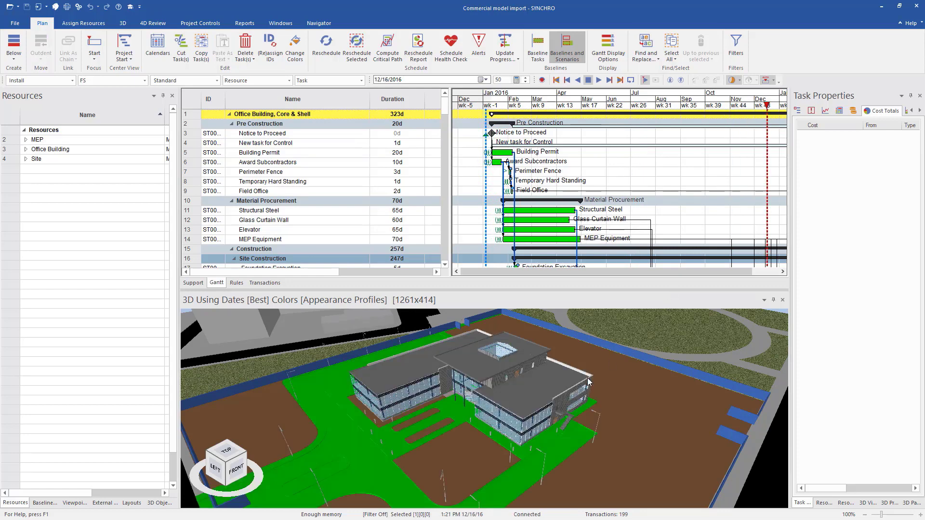
- Jump the focus date between December 2015 and October 2016, settle on September 2016, and zoom to the building's front
left_click(480, 101)
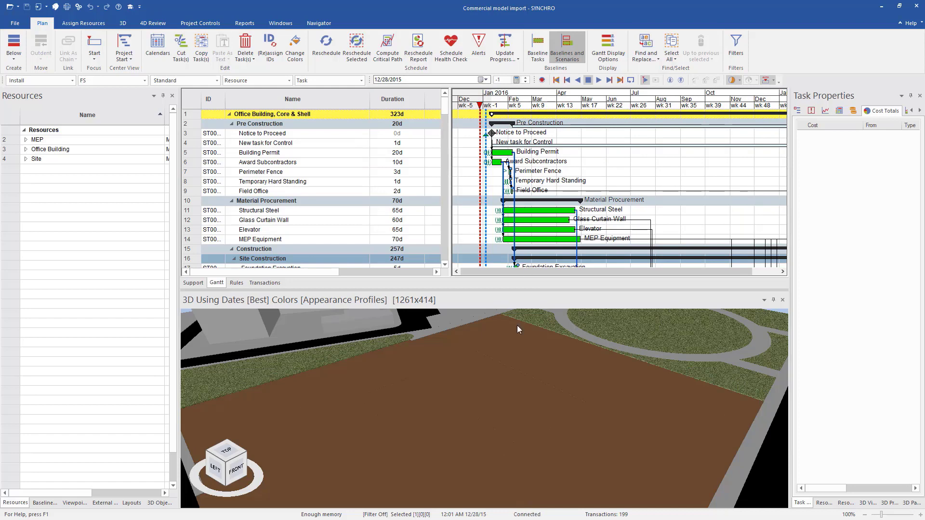
left_click(724, 106)
left_click(476, 104)
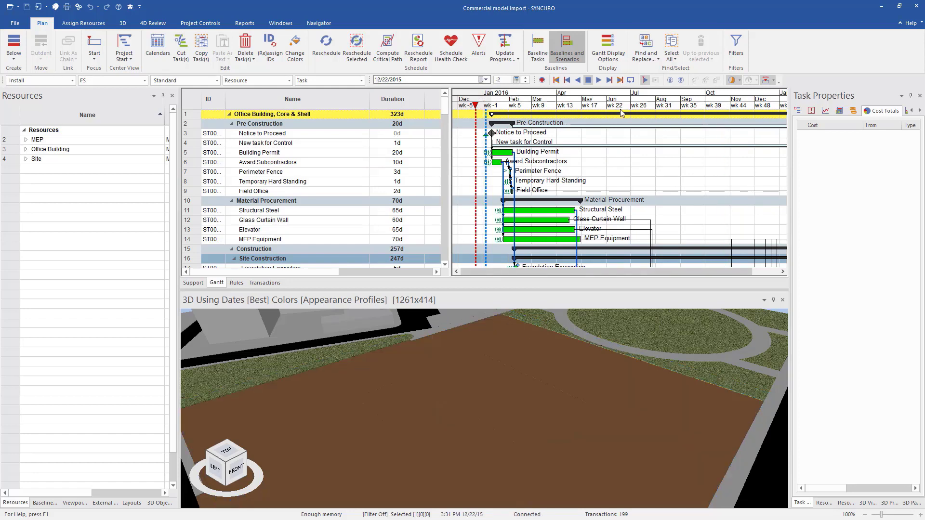
left_click(690, 107)
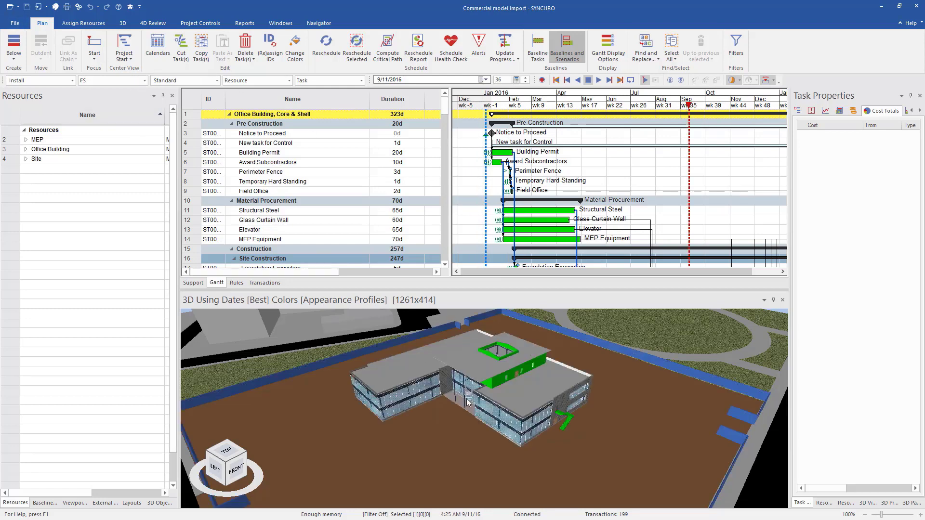
double_click(563, 421)
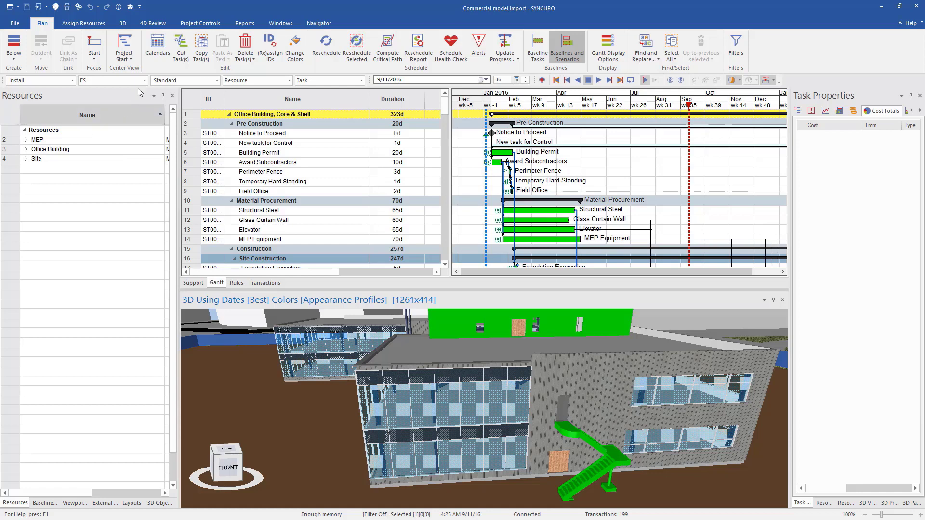
- In External Data, synchronize the Architecture.dwfx entry from ArchitectureUpdated.dwfx
left_click(313, 24)
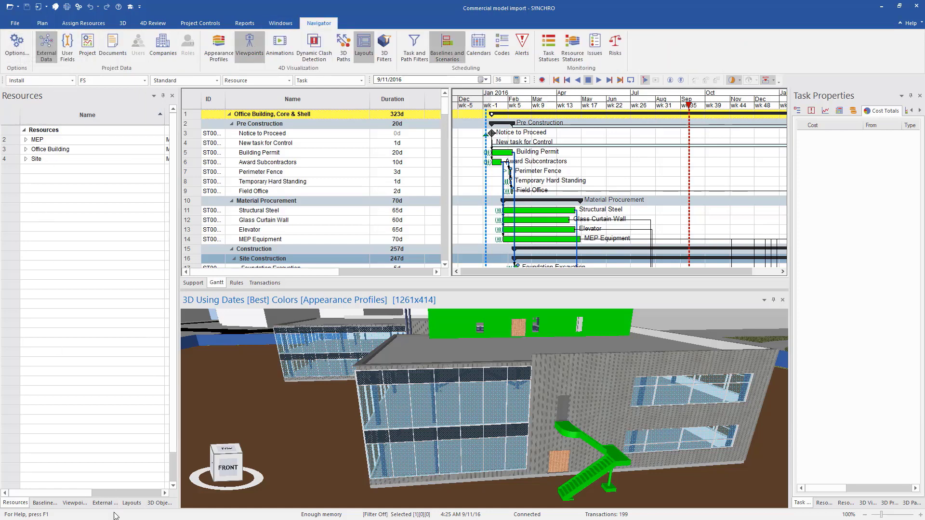
left_click(103, 503)
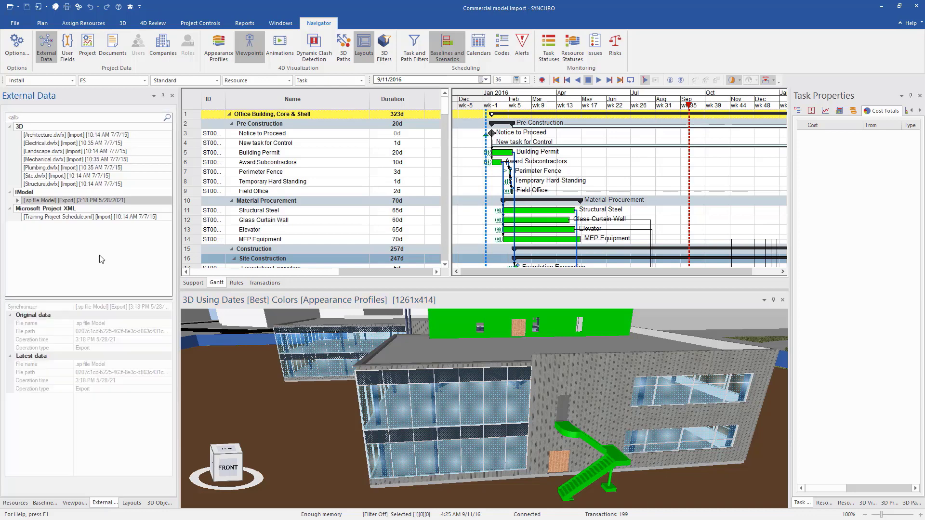
left_click(55, 137)
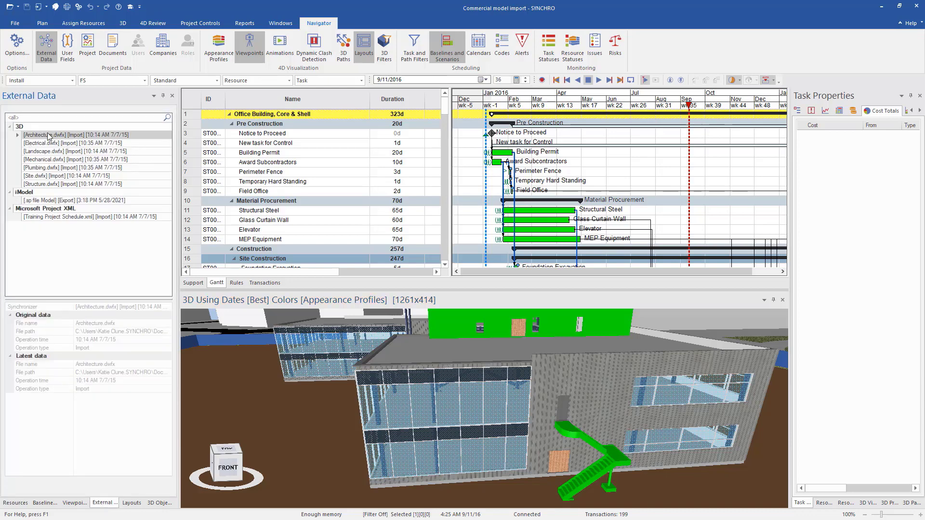
right_click(44, 136)
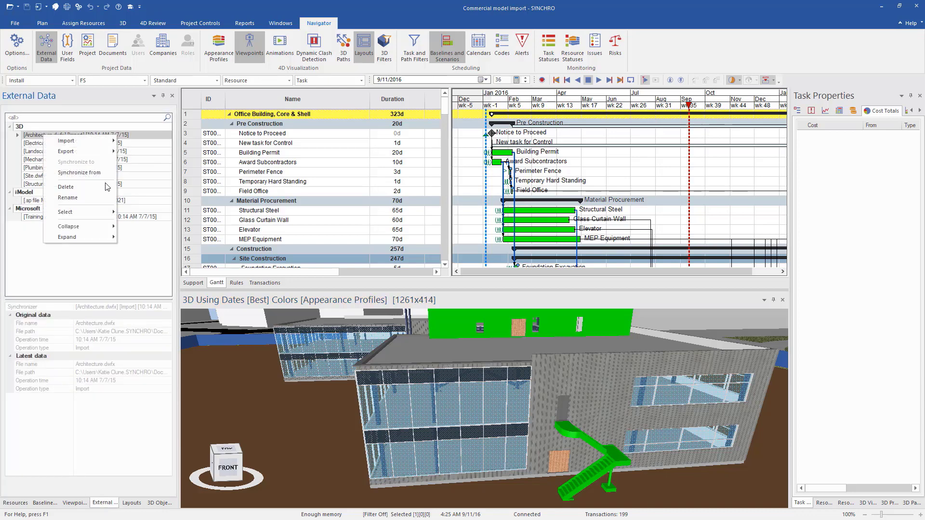
left_click(79, 172)
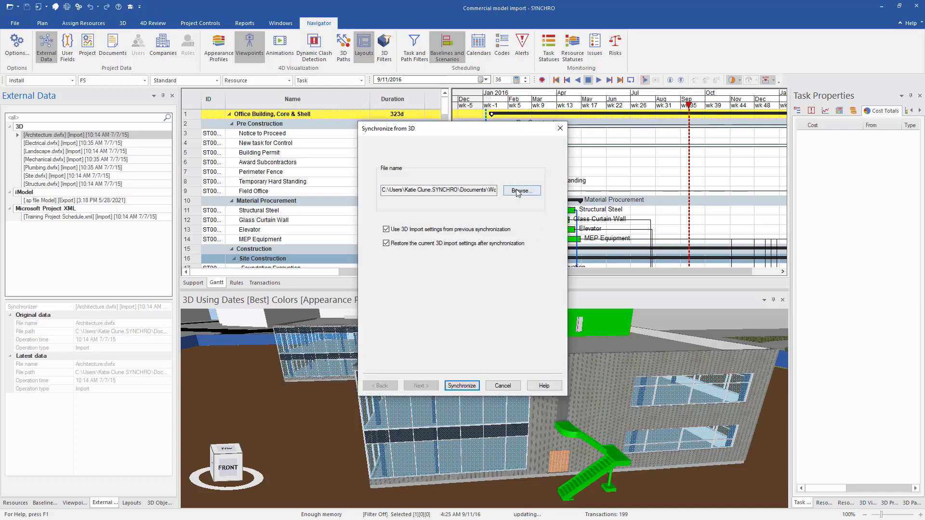
left_click(511, 191)
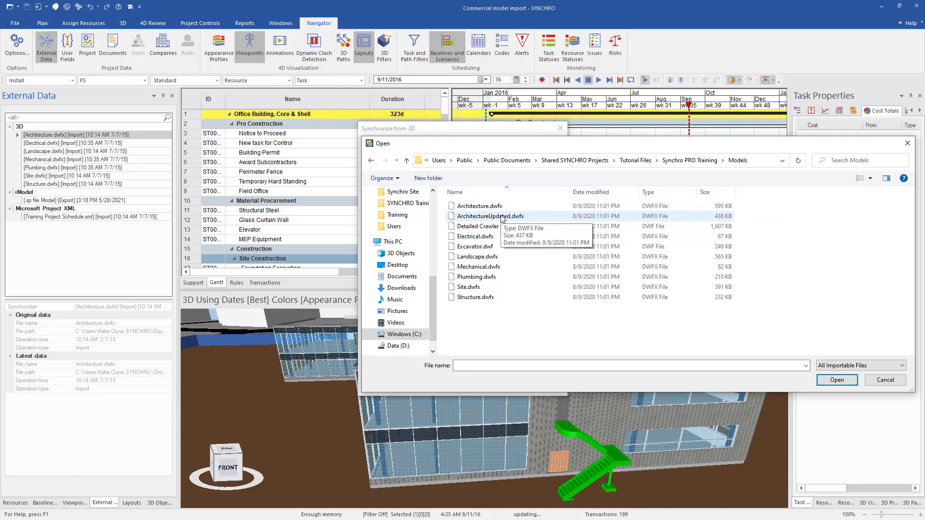
double_click(496, 217)
left_click(462, 386)
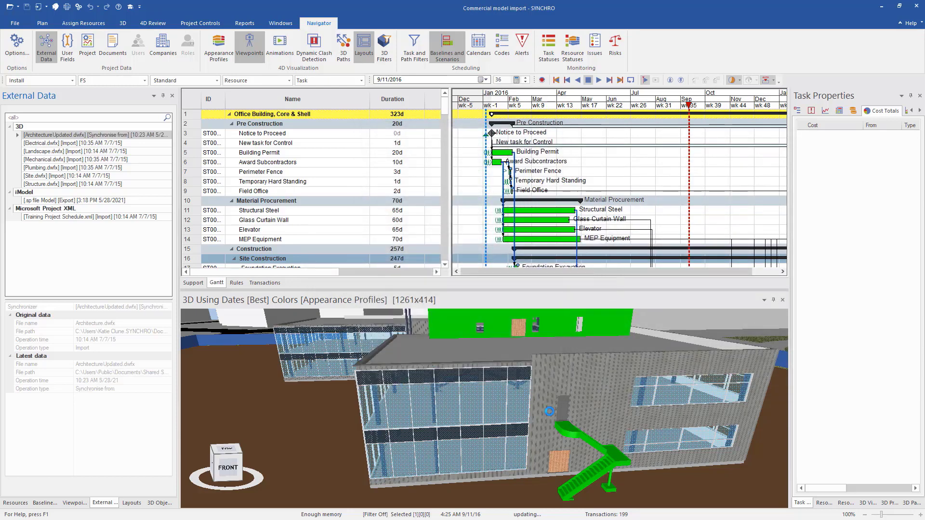
- Orbit to an overview, then advance the focus date to 3/9/2016 and reset it to 12/28/2015
scroll(551, 409, "down", 3)
left_click_drag(551, 410, 547, 415)
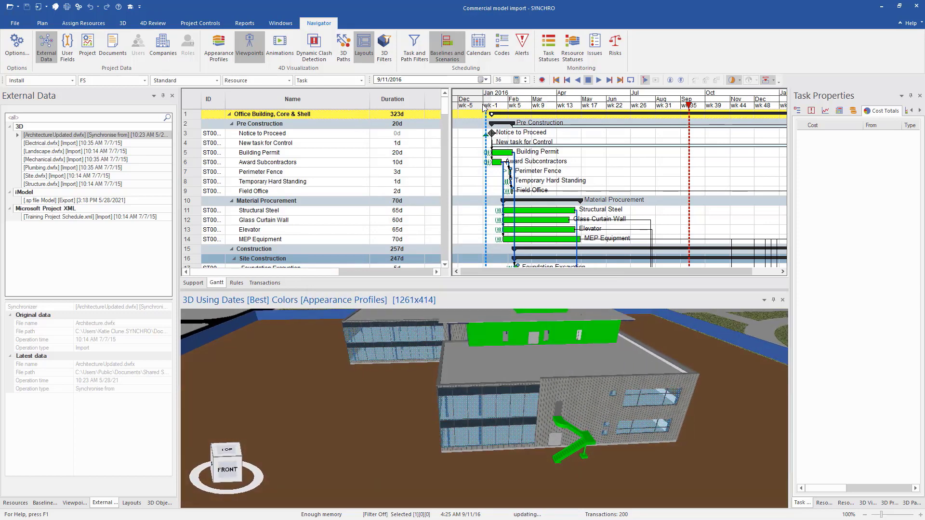
left_click(484, 105)
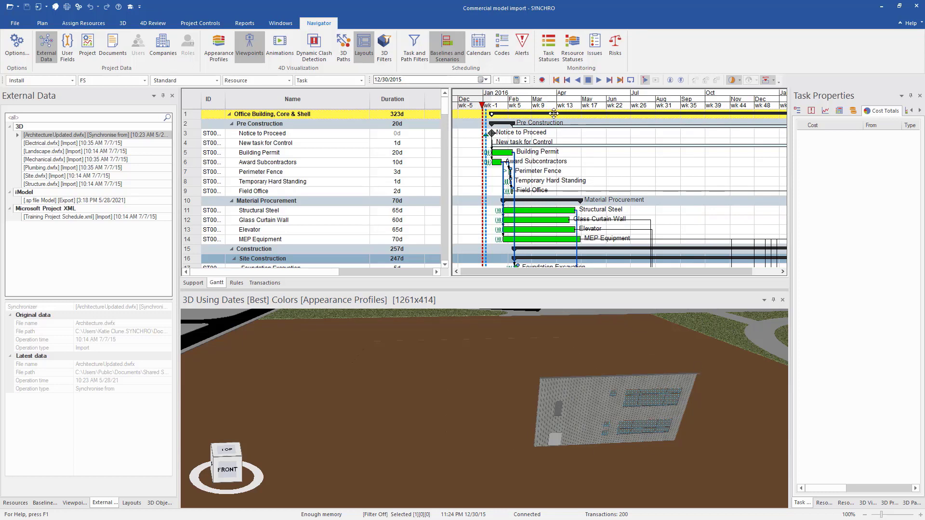
left_click_drag(483, 106, 703, 107)
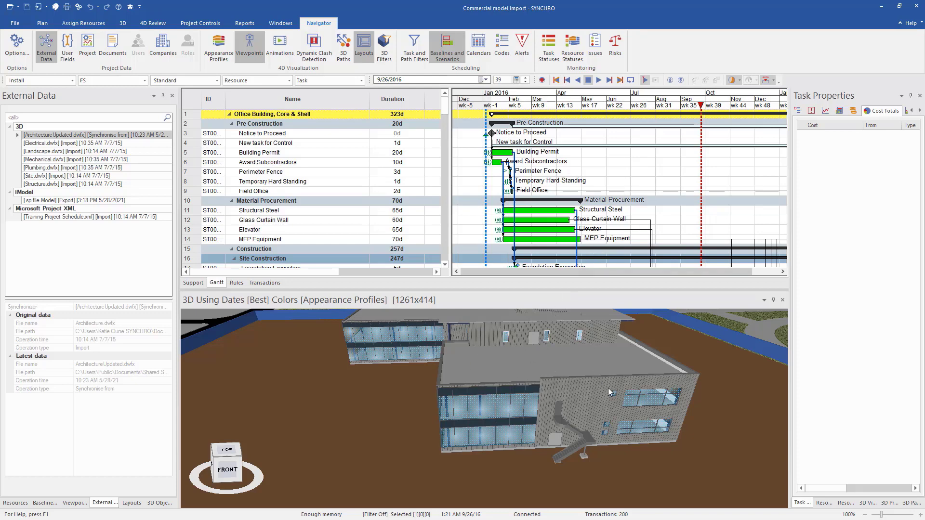
left_click(480, 99)
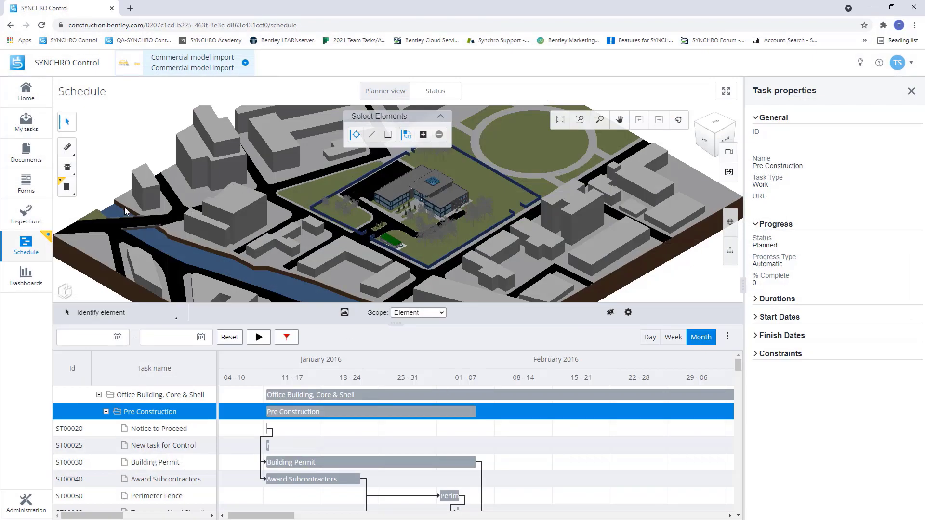
- Show the properties of 'New task for Control' (ST00025, Planned, 0% complete)
left_click(106, 447)
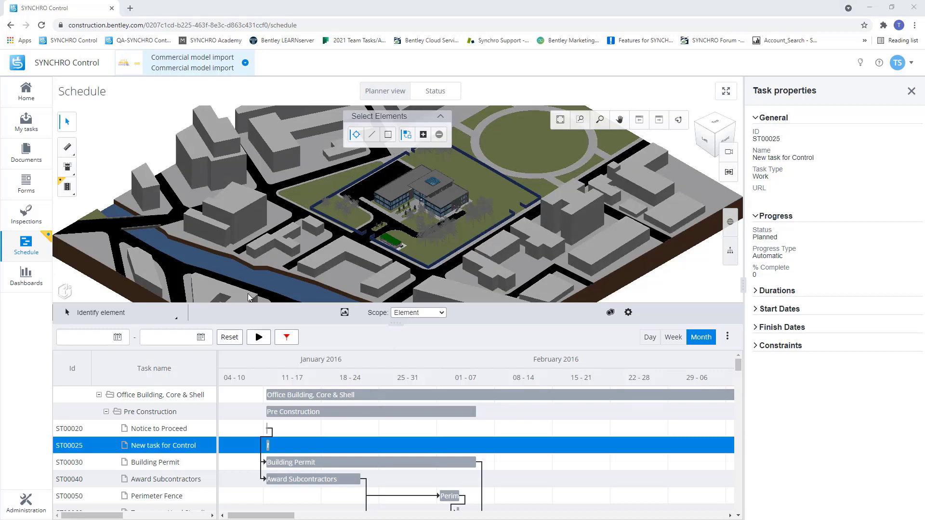
- Make a 'Design files' folder in Documents and upload Architectural, Landscaping, Site and Structural.dgn into it
left_click(25, 158)
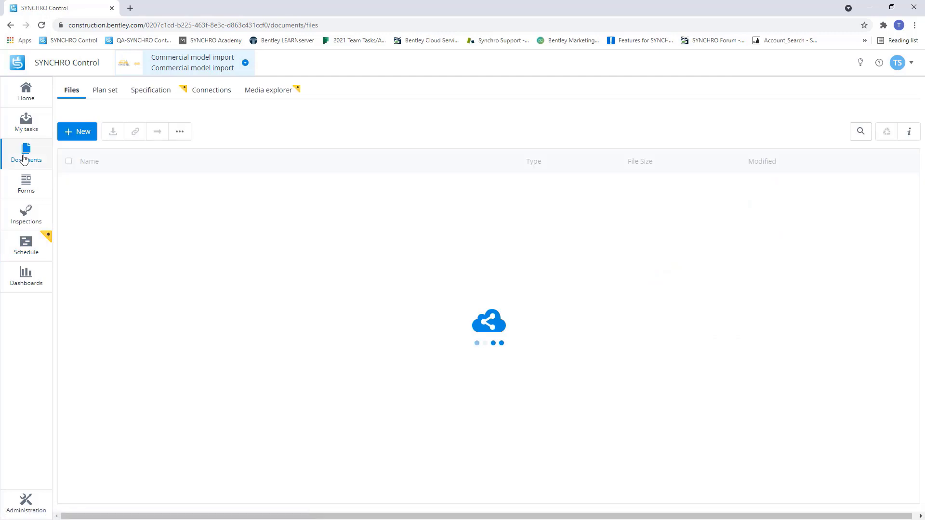
left_click(85, 137)
left_click(96, 153)
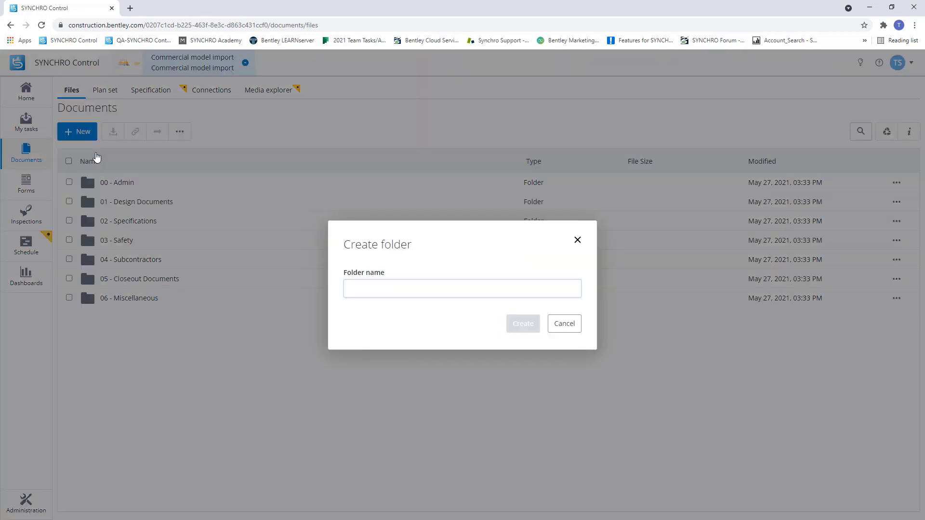
type("Design files")
key("Return")
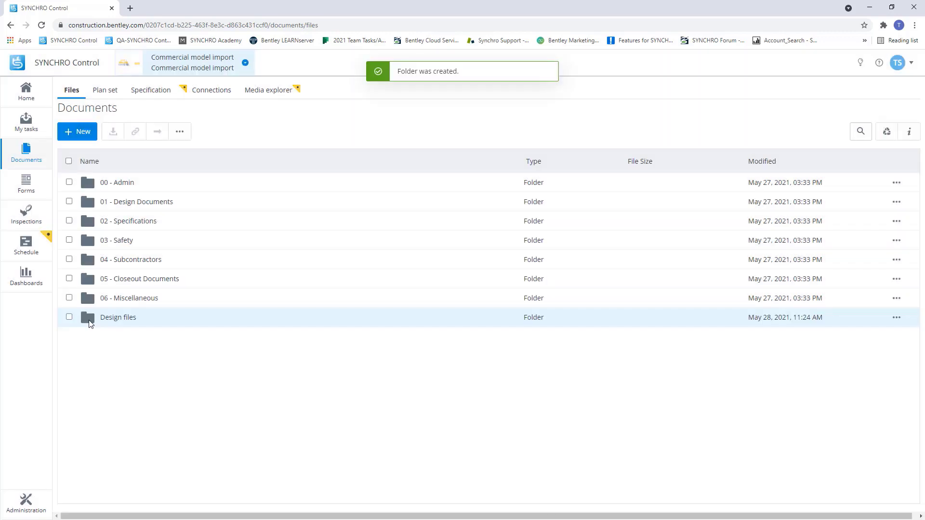
left_click(101, 318)
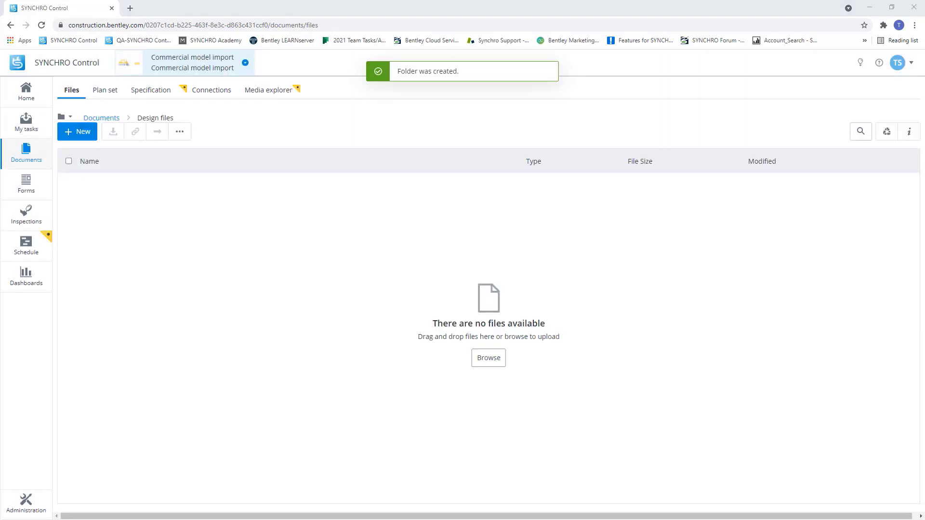
left_click_drag(634, 296, 125, 261)
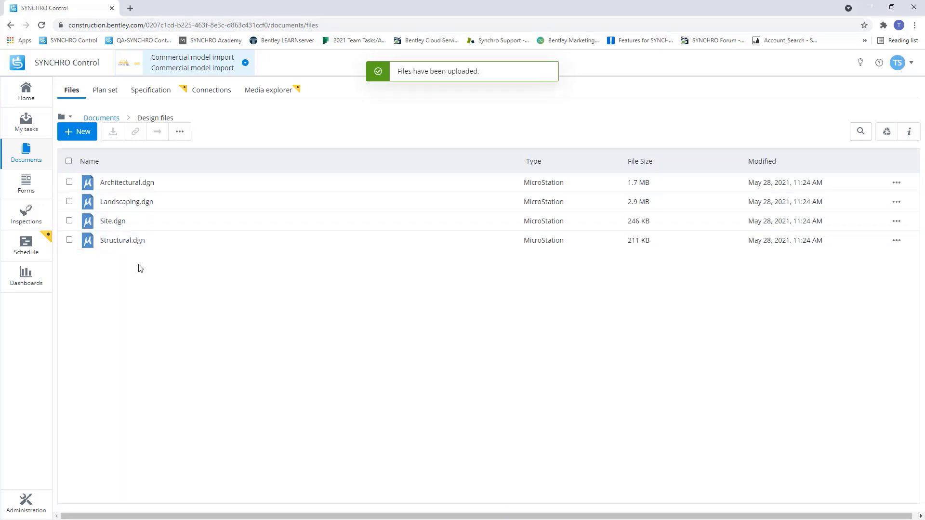
- Turn off the scheduling service for '.sp file Model' and update it
left_click(40, 489)
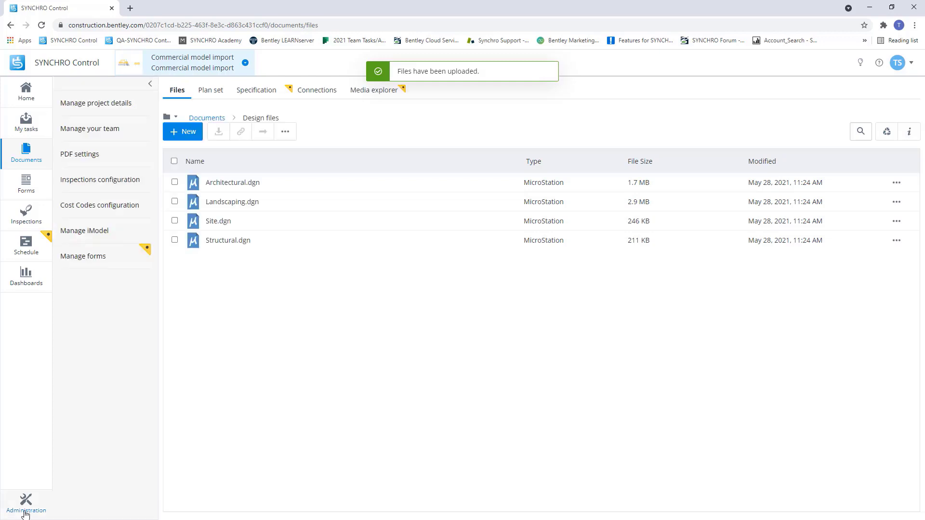
left_click(91, 237)
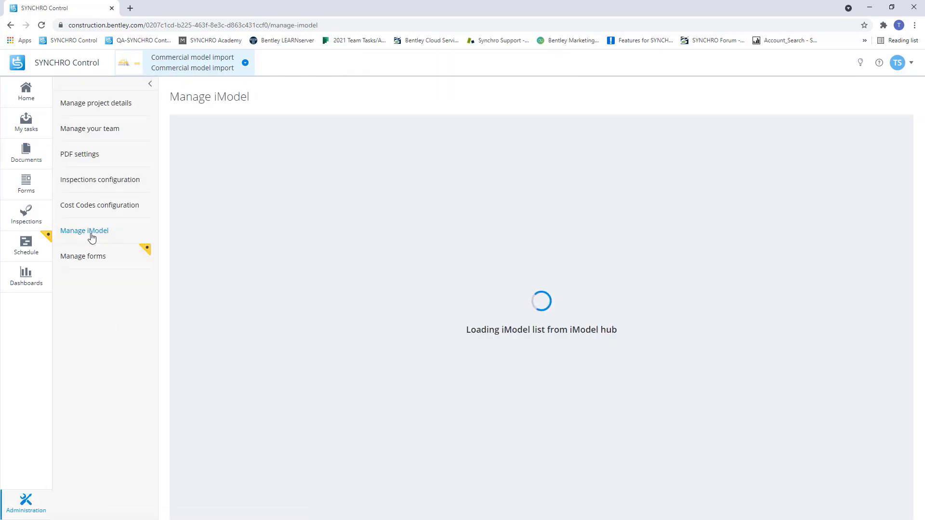
left_click(343, 241)
left_click(361, 256)
left_click(321, 326)
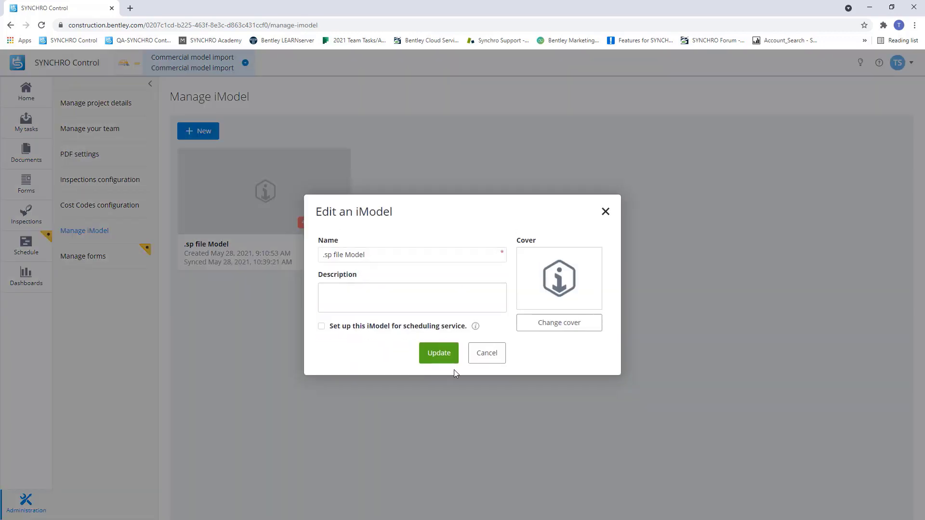
left_click(439, 354)
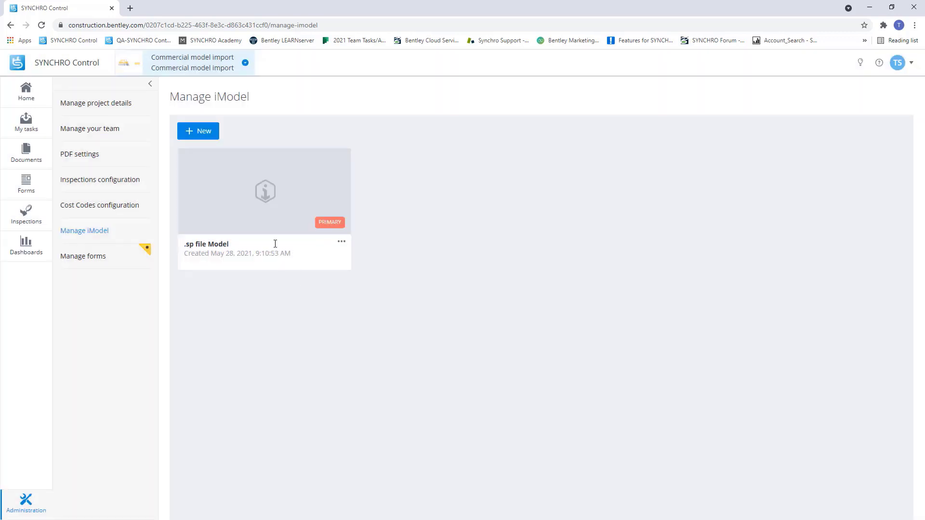
- Create a scheduling-enabled iModel named 'Design Files Model'
left_click(209, 139)
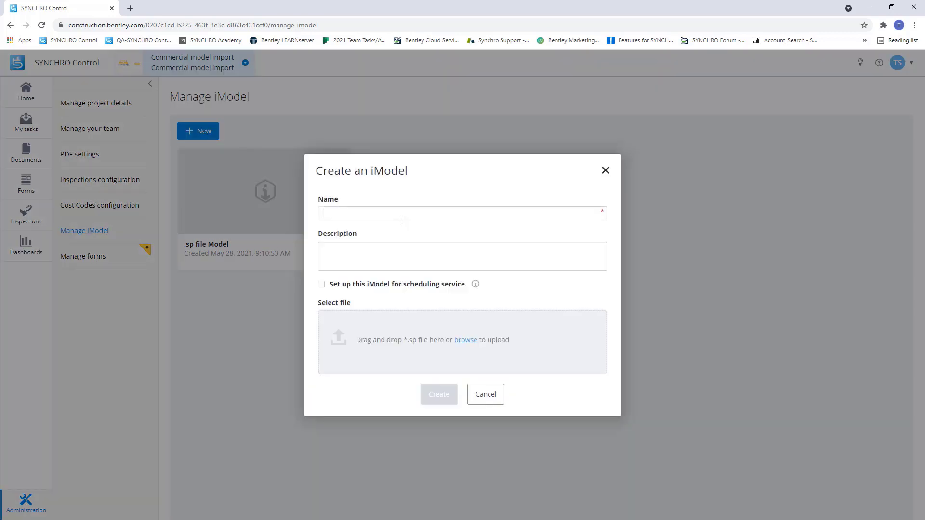
type("Design Files Model")
left_click(322, 285)
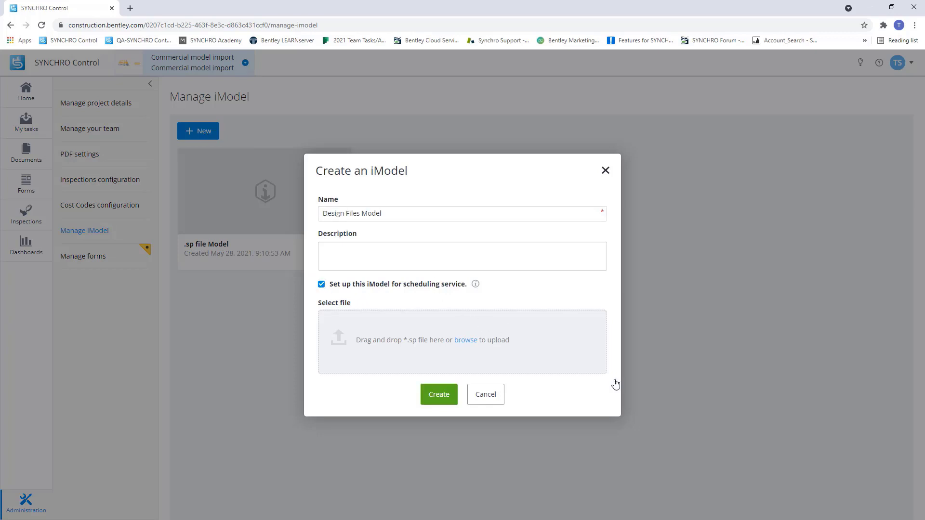
left_click(439, 398)
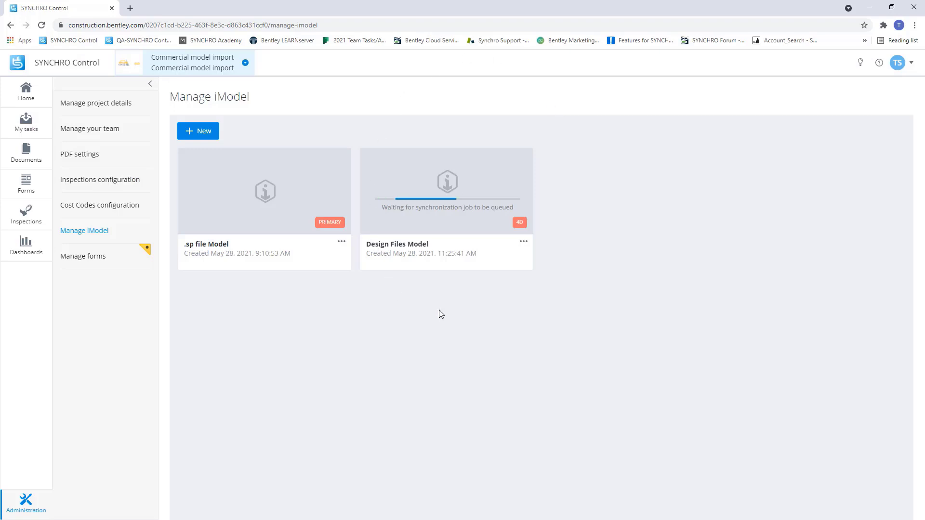
left_click(524, 242)
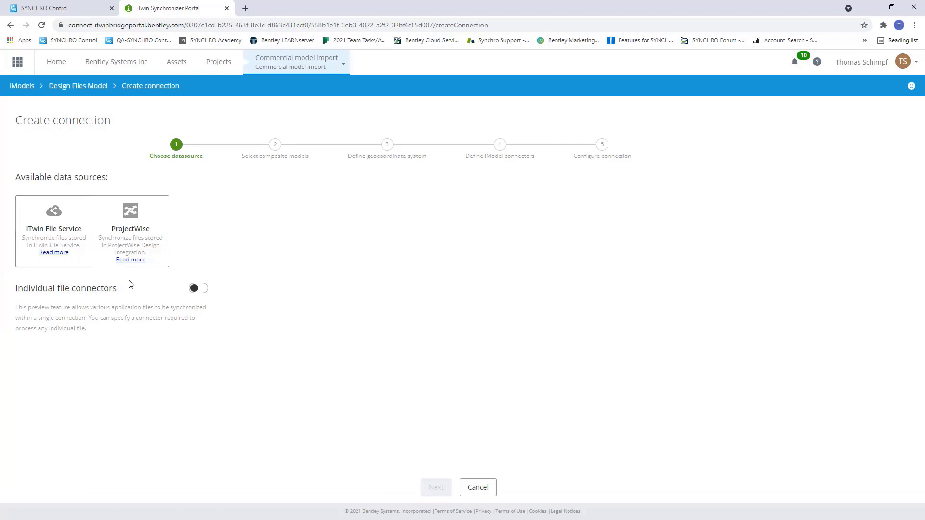
- Enable the Individual file connectors toggle in the Create connection wizard
left_click(196, 290)
- Use iTwin File Service and include Architectural, Landscaping, Site and Structural .dgn from Design files
left_click(53, 232)
left_click(425, 484)
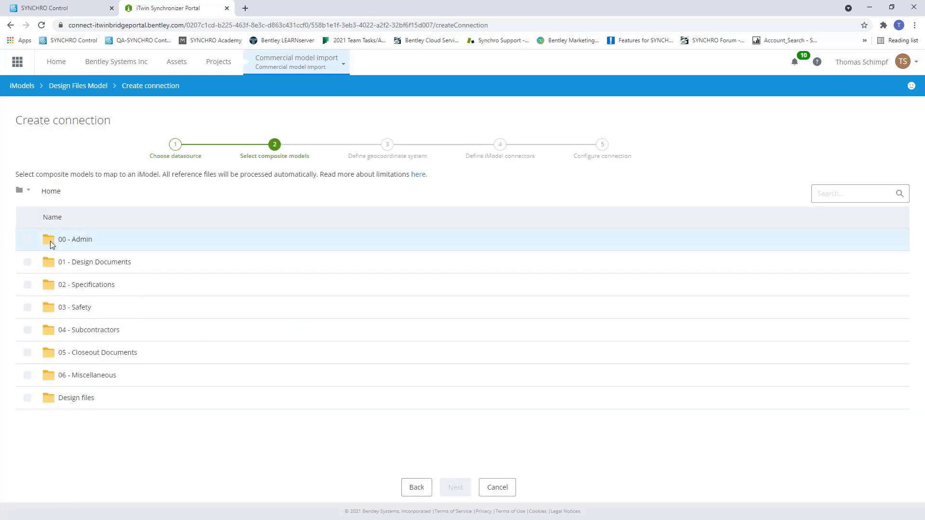
left_click(77, 400)
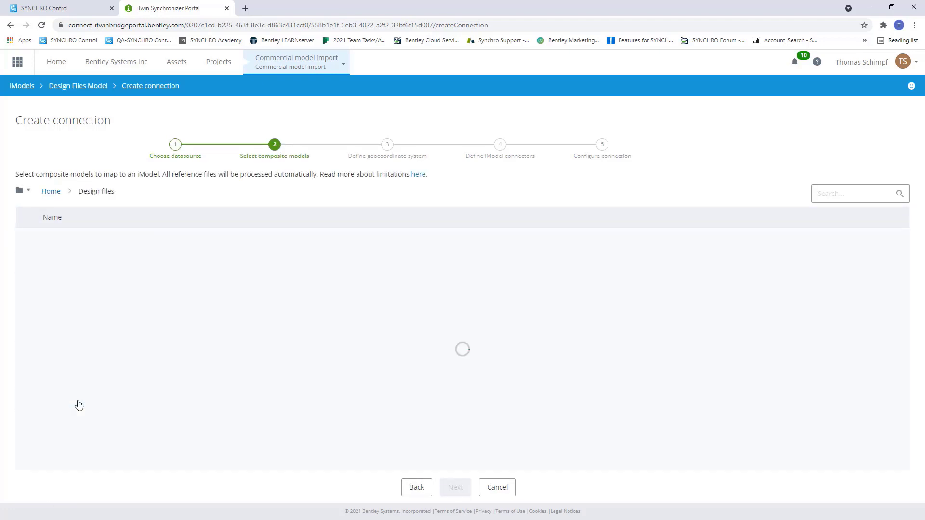
left_click(28, 241)
left_click(27, 263)
left_click(28, 286)
left_click(28, 308)
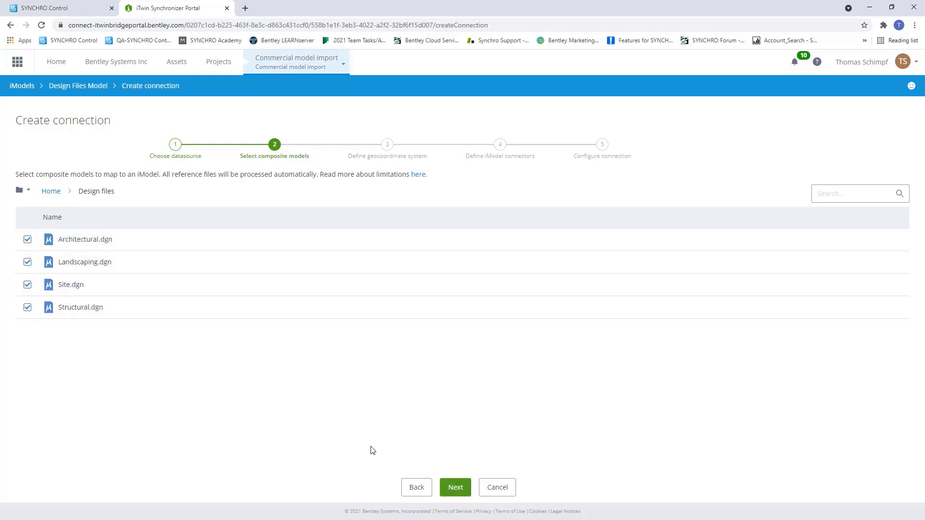
left_click(453, 488)
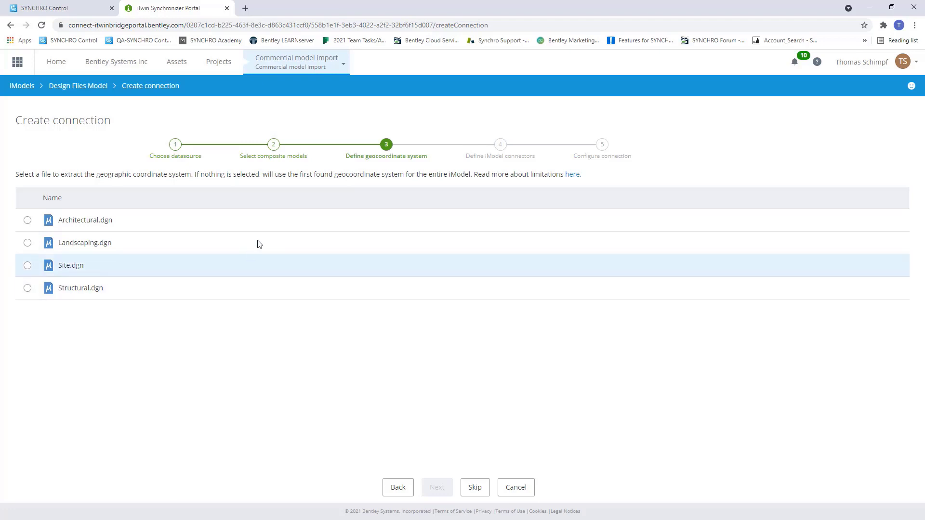
- Adopt Architectural.dgn's geocoordinate system and keep MicroStation as the processor for the files
left_click(27, 221)
left_click(444, 490)
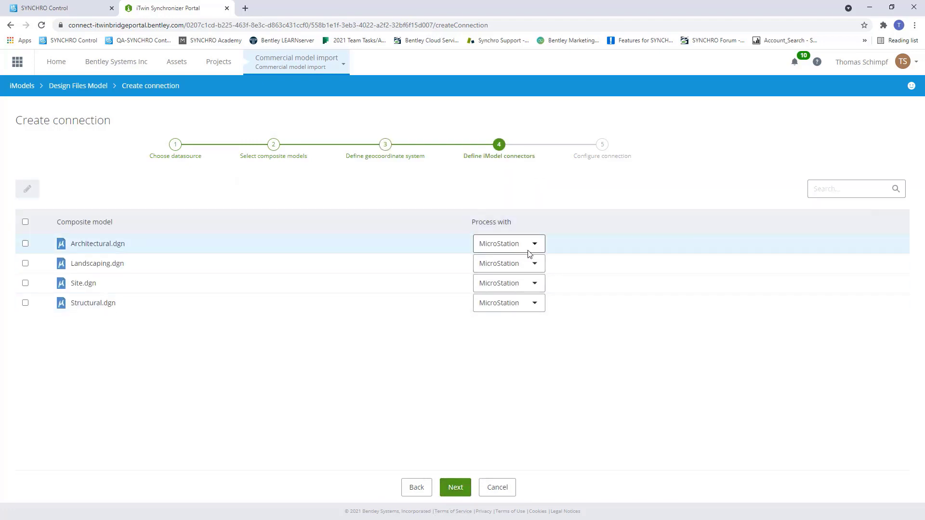
left_click(535, 244)
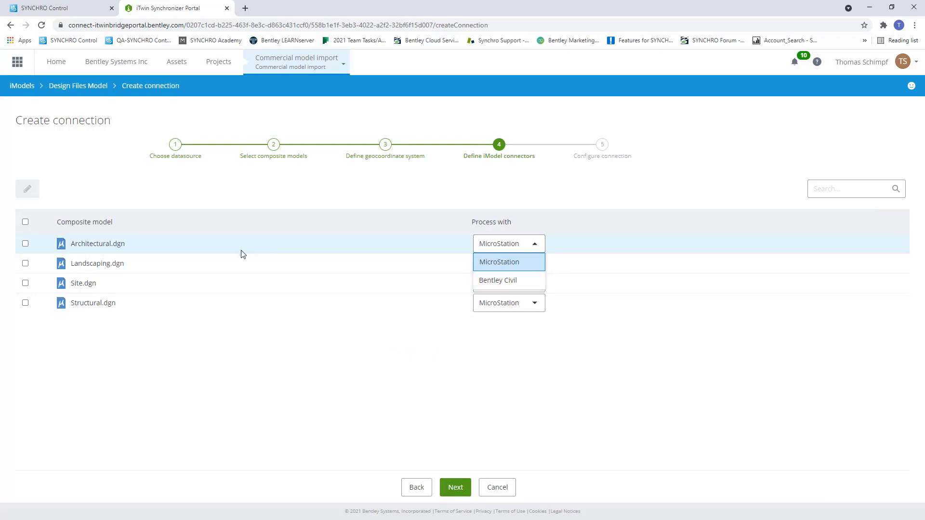
left_click(229, 394)
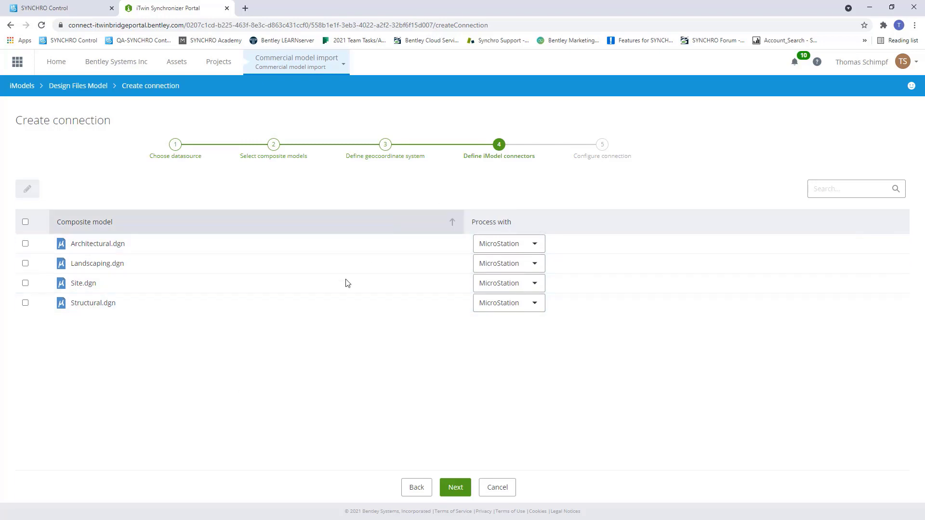
- Create the connection named 'Test' with schedule left at Never
left_click(455, 487)
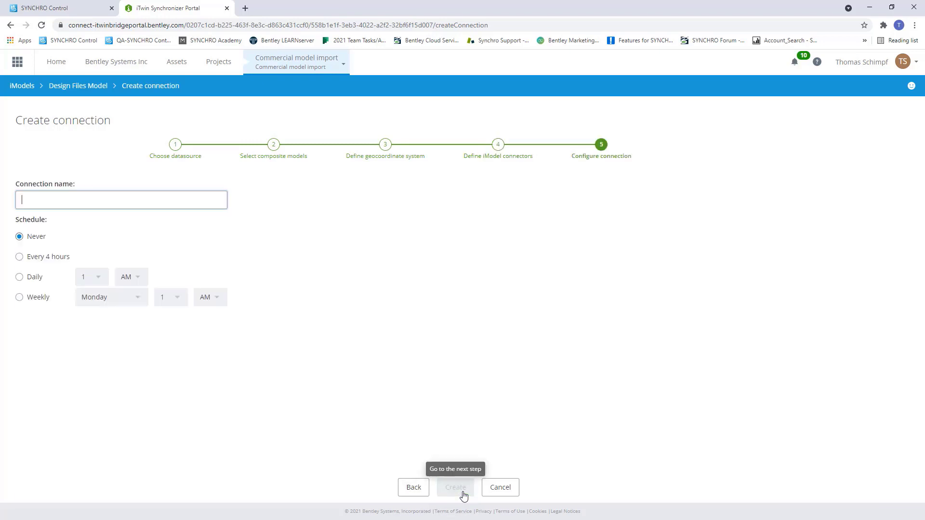
left_click(70, 197)
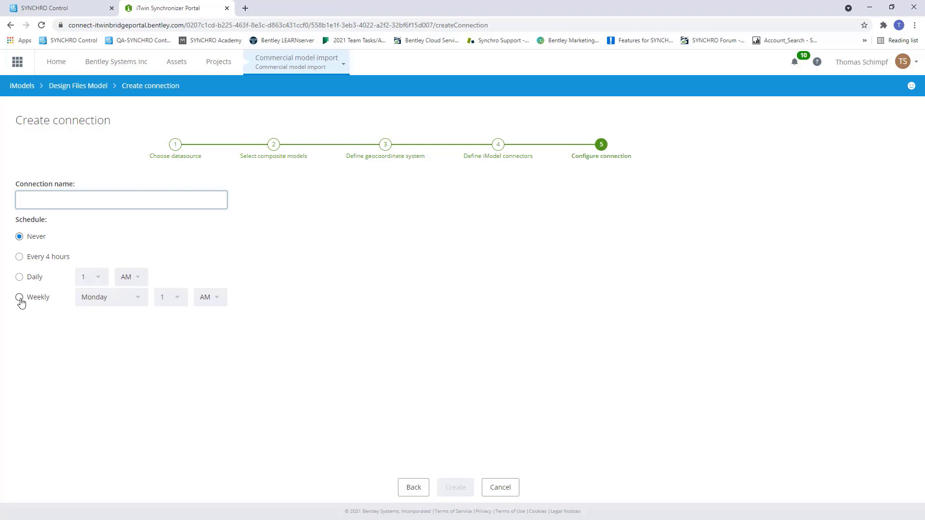
type("Test")
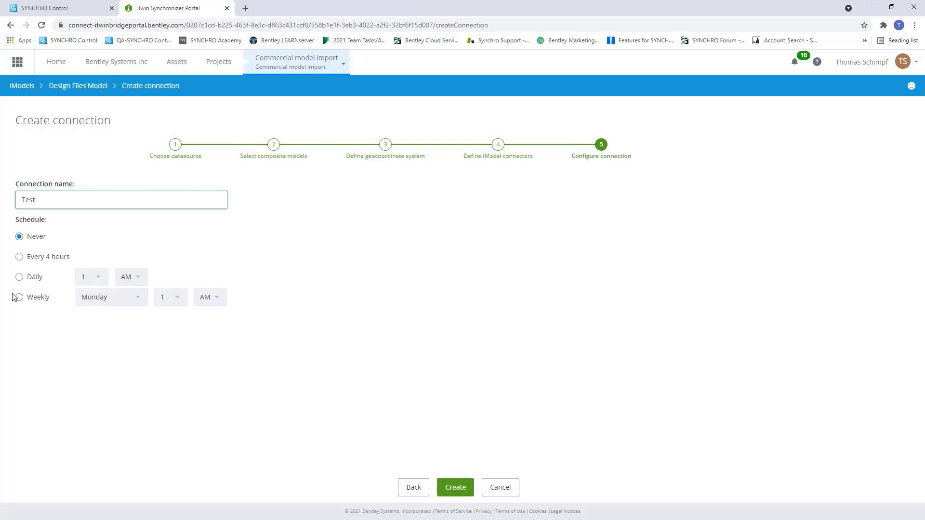
left_click(452, 490)
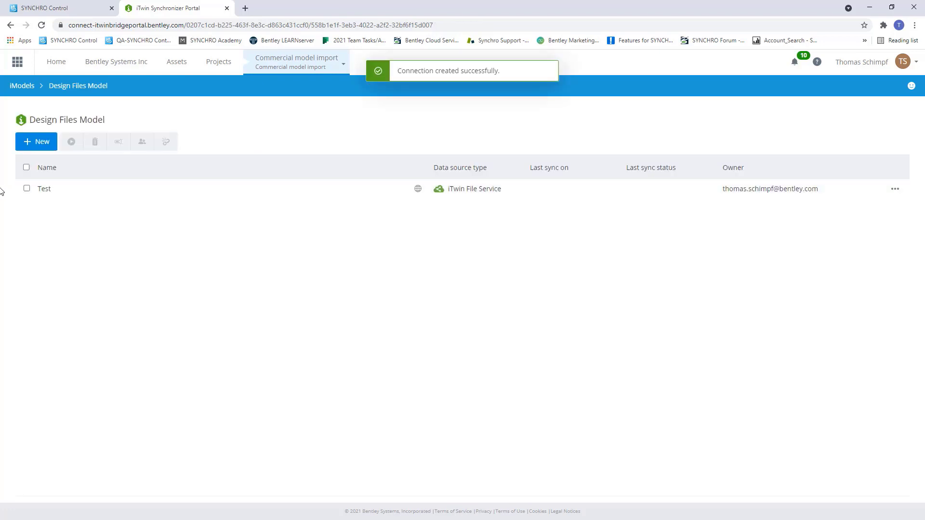
- Run a manual synchronization of the Test connection
left_click(27, 189)
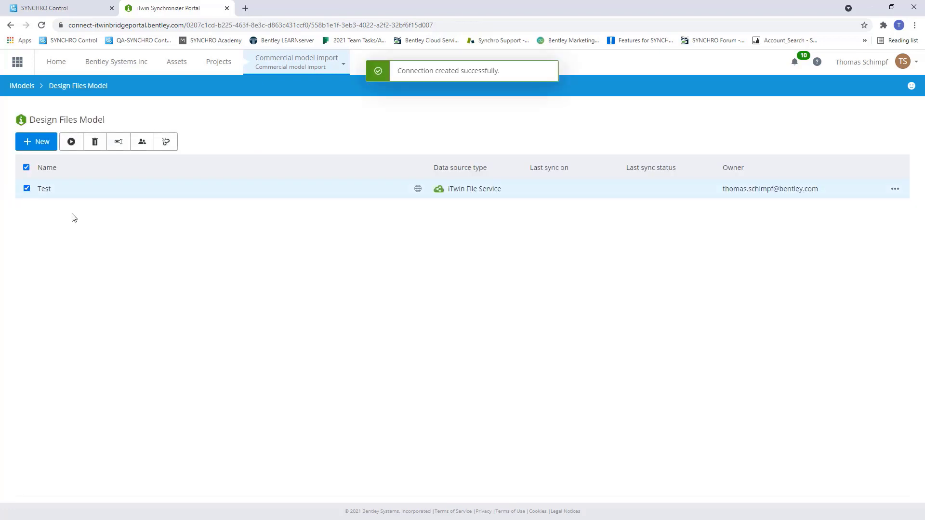
left_click(73, 147)
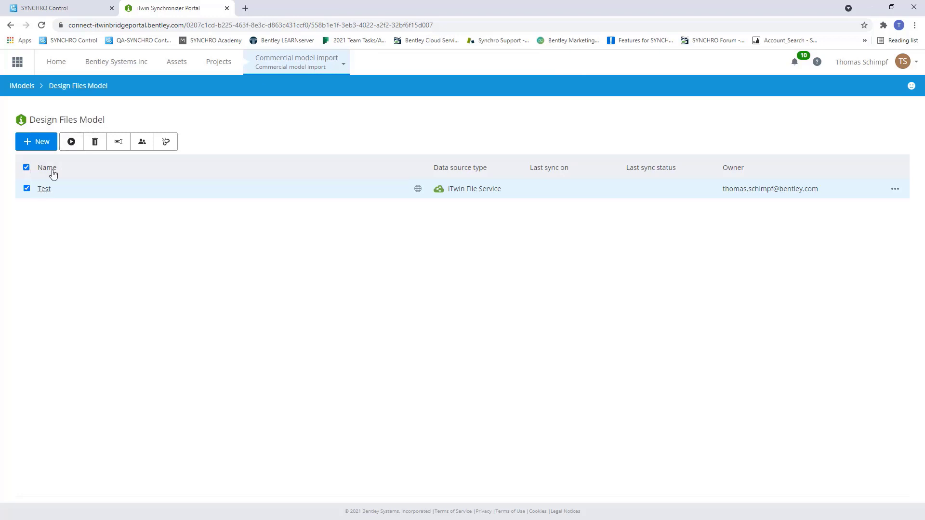
left_click(73, 143)
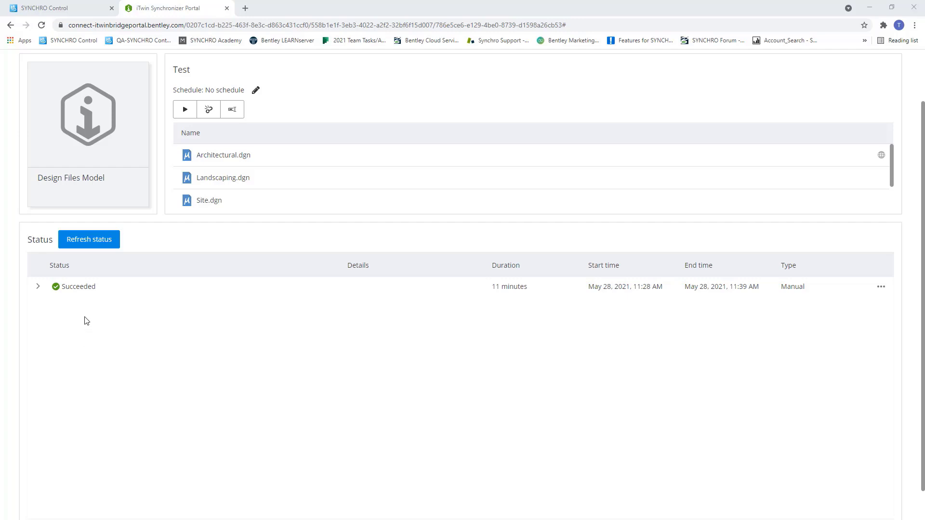
- Refresh the sync status, then edit Design Files Model from SYNCHRO Control's Manage iModel page
left_click(104, 240)
key("ctrl+Tab")
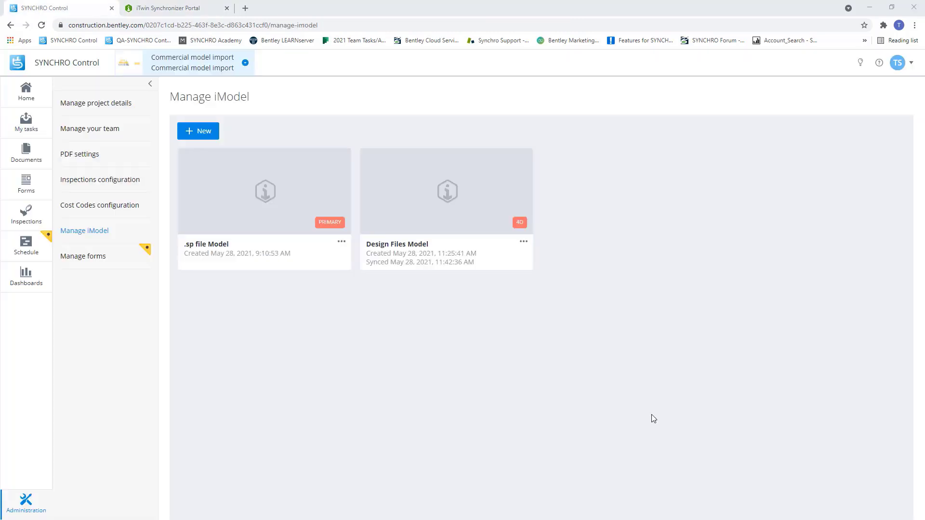
left_click(524, 242)
left_click(550, 261)
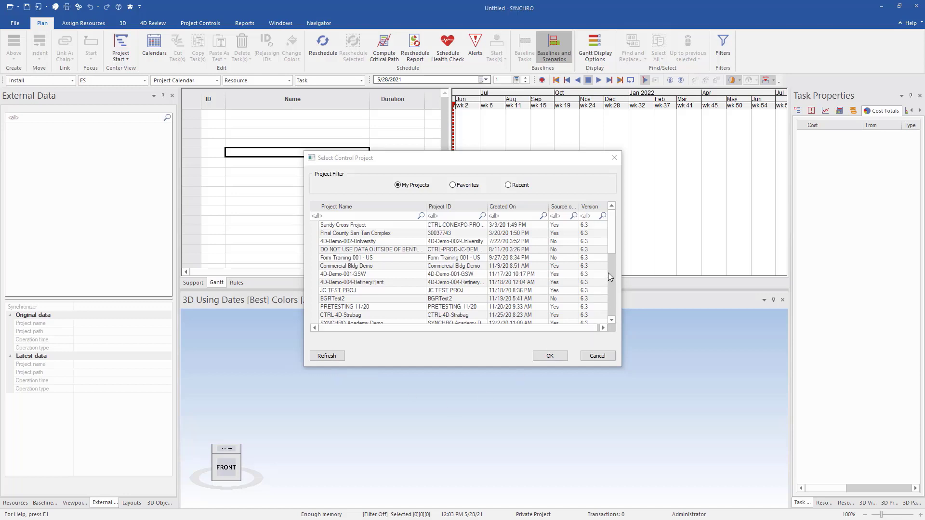
- Choose the Commercial model import Control project for the iModel
left_click_drag(610, 245, 610, 318)
left_click(373, 321)
left_click(556, 358)
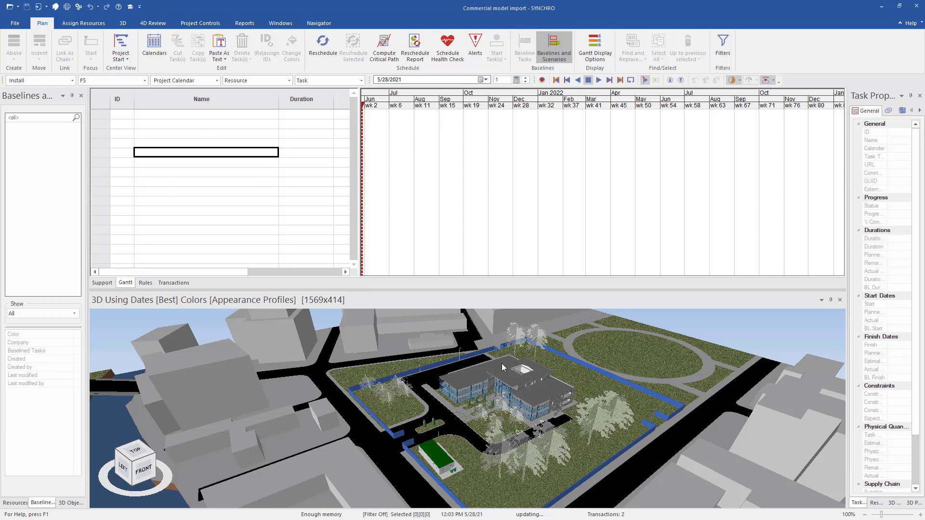
- Import the 'Training Project Schedule Updated' Microsoft Project schedule and zoom into the building
left_click(16, 23)
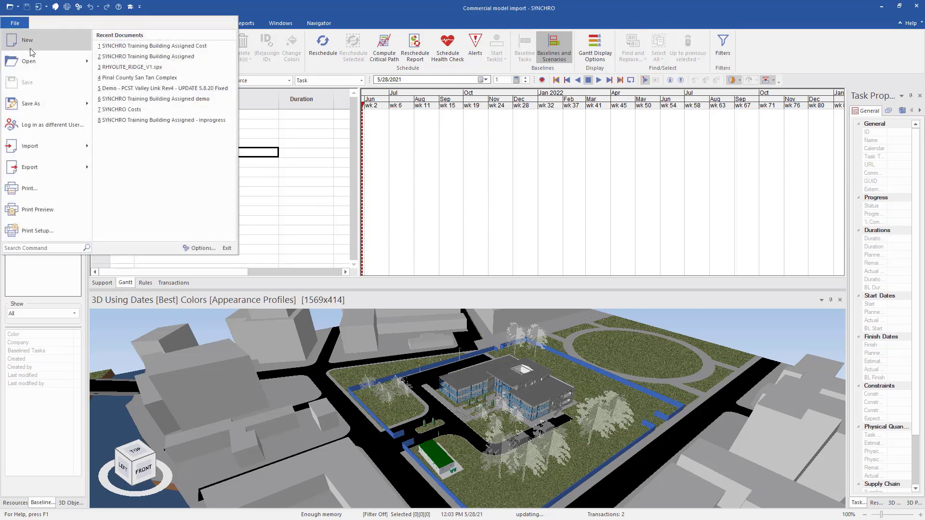
mouse_move(30, 146)
left_click(146, 63)
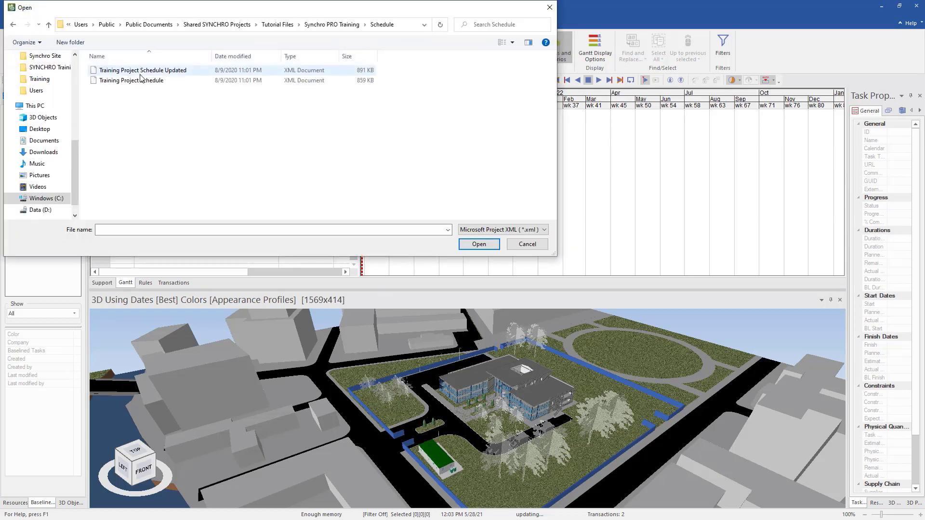
double_click(141, 80)
left_click(464, 385)
left_click(464, 386)
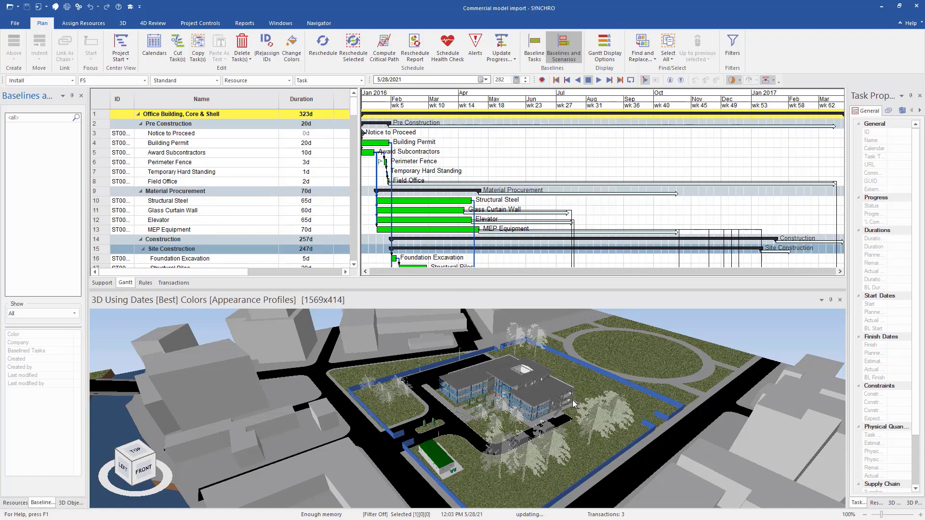
scroll(566, 412, "up", 6)
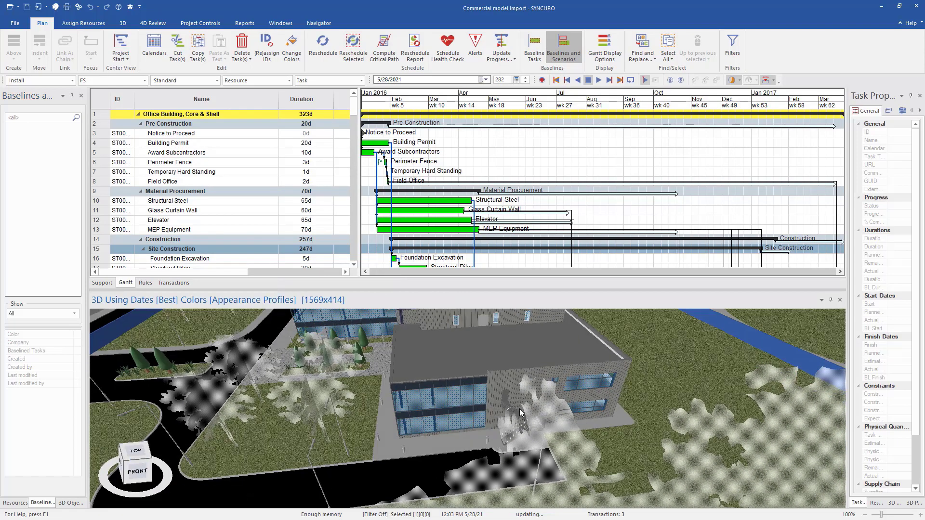
scroll(520, 412, "up", 5)
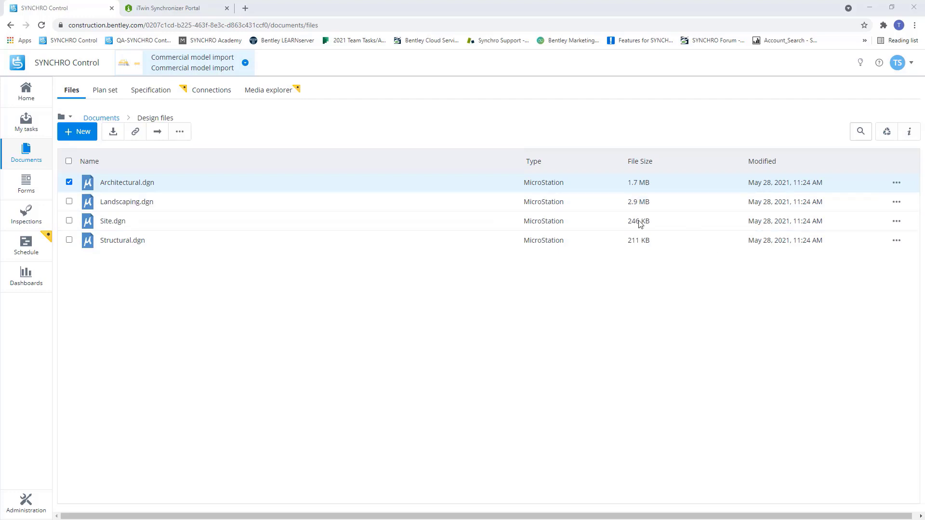
- Upload the updated Architectural.dgn into Design files, replacing the existing file
left_click_drag(641, 224, 496, 271)
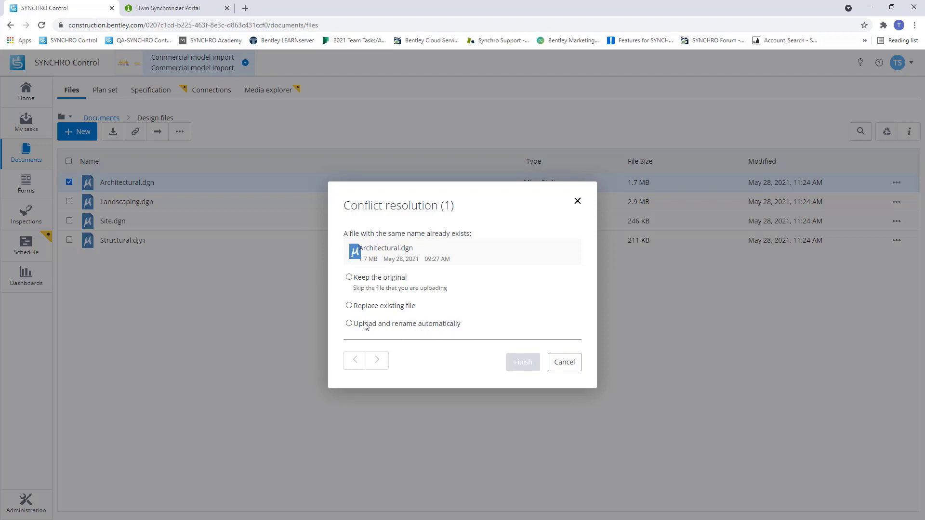
left_click(349, 306)
left_click(523, 364)
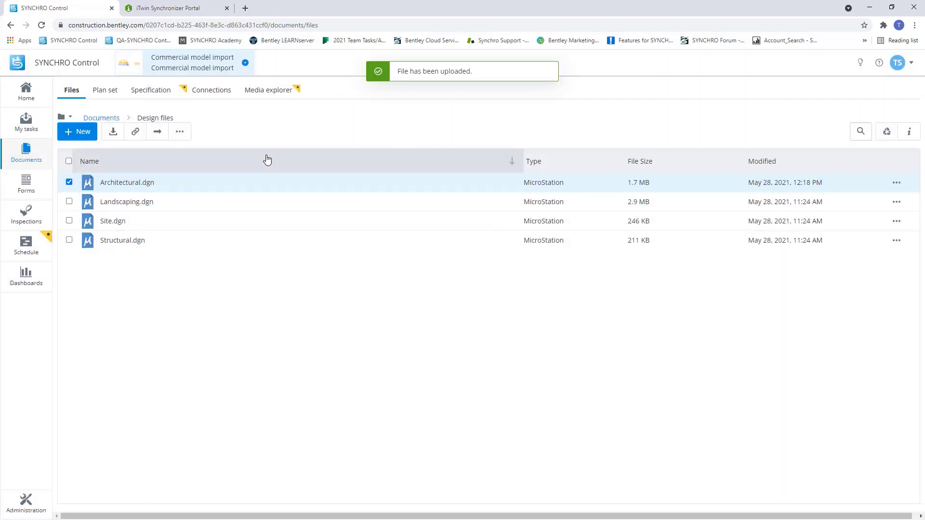
- Open Design Files Model's connections from Administration > Manage iModel
left_click(20, 506)
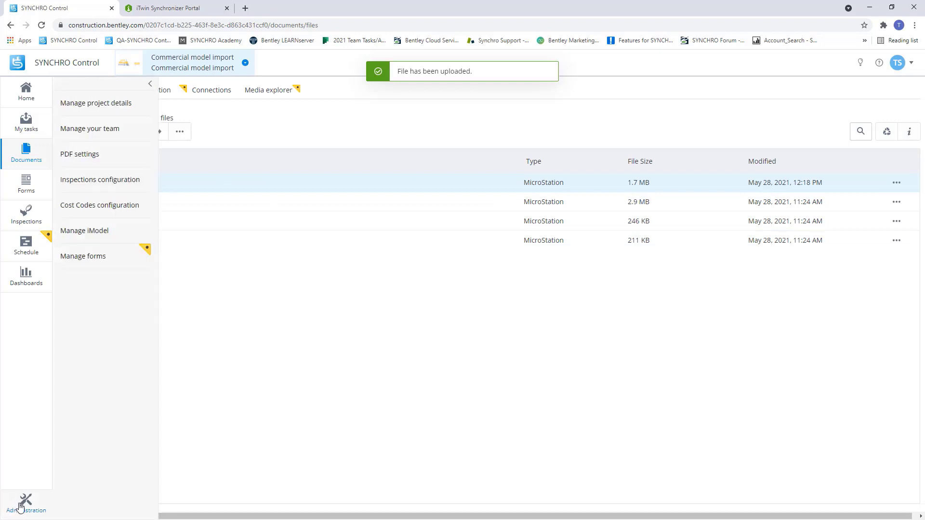
left_click(101, 231)
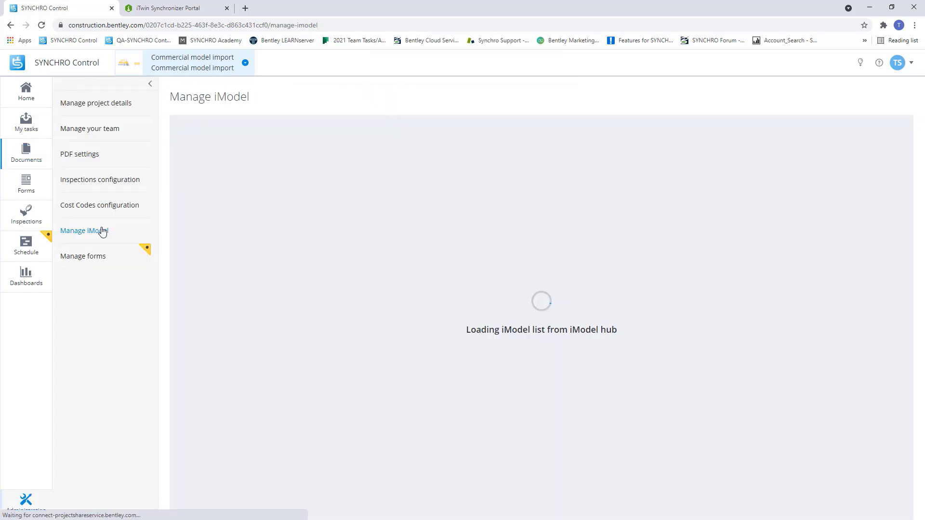
left_click(524, 241)
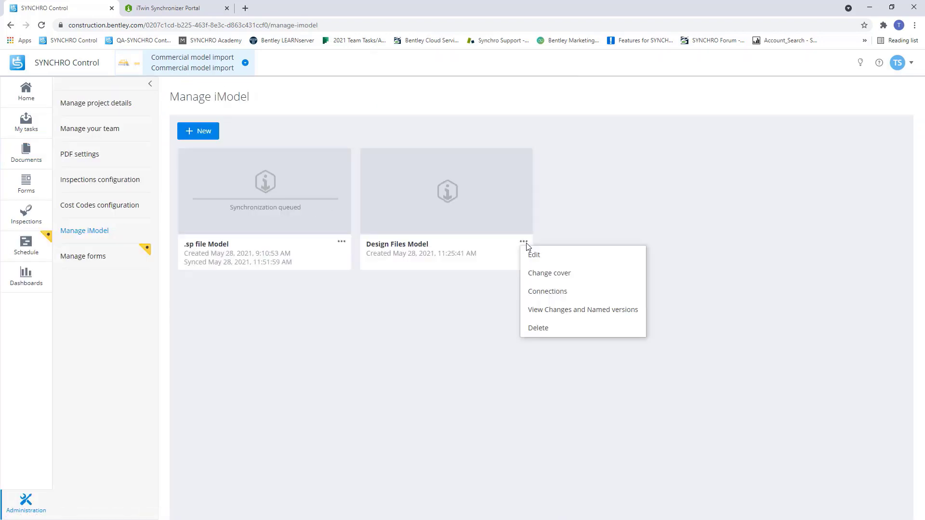
left_click(553, 292)
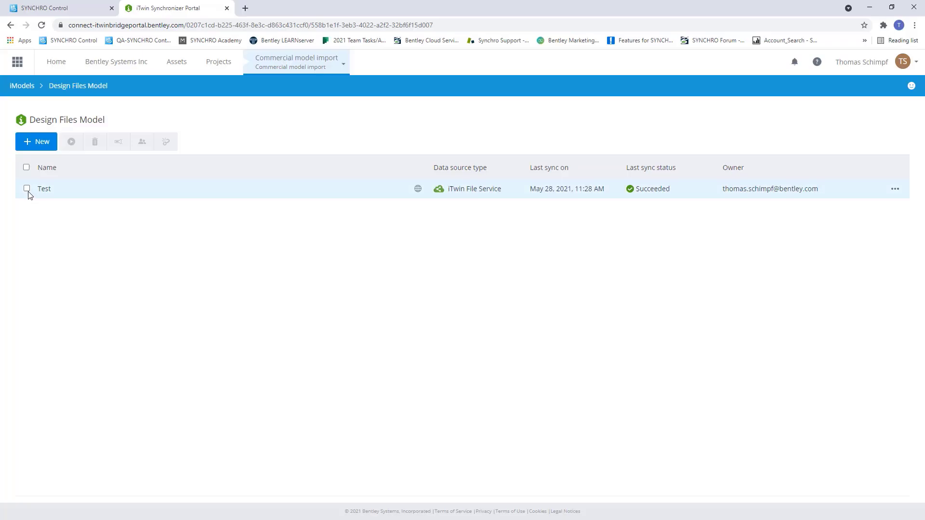
- Run a second synchronization of the Test connection to pick up the updated Architectural.dgn
left_click(27, 189)
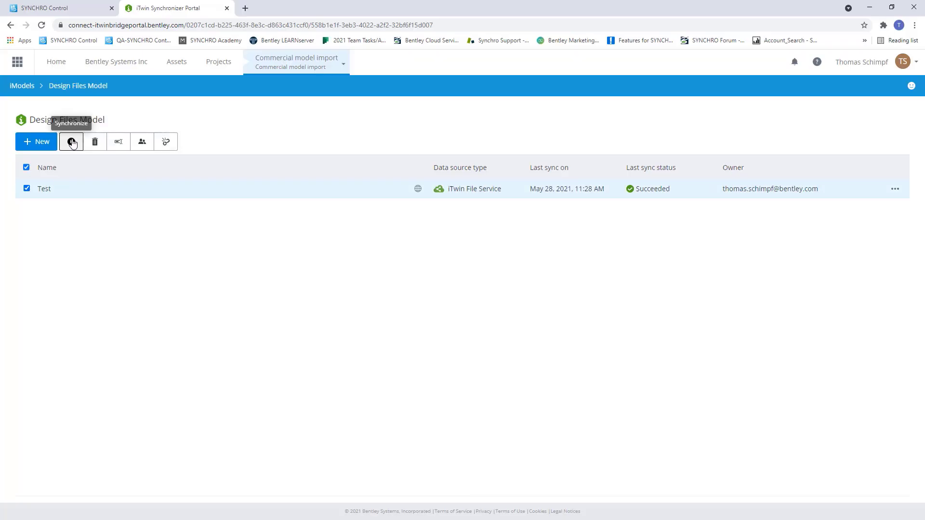
left_click(71, 142)
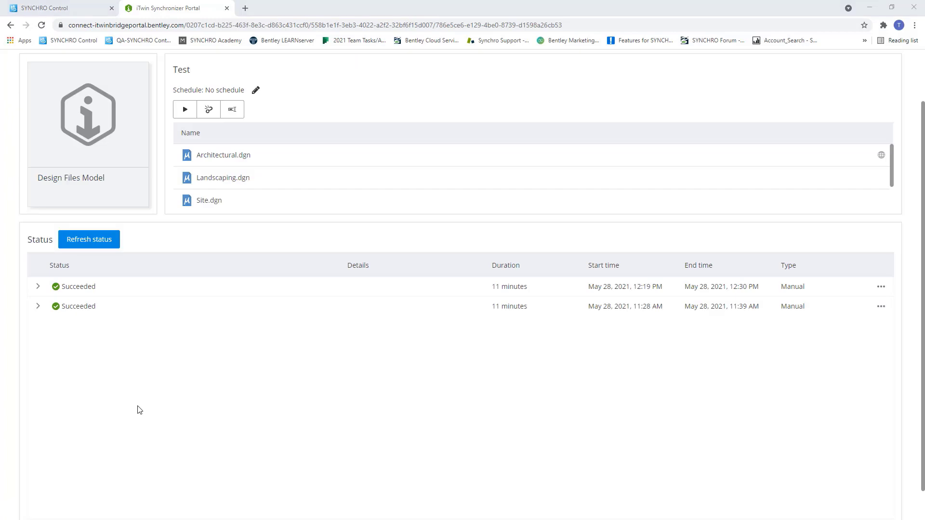